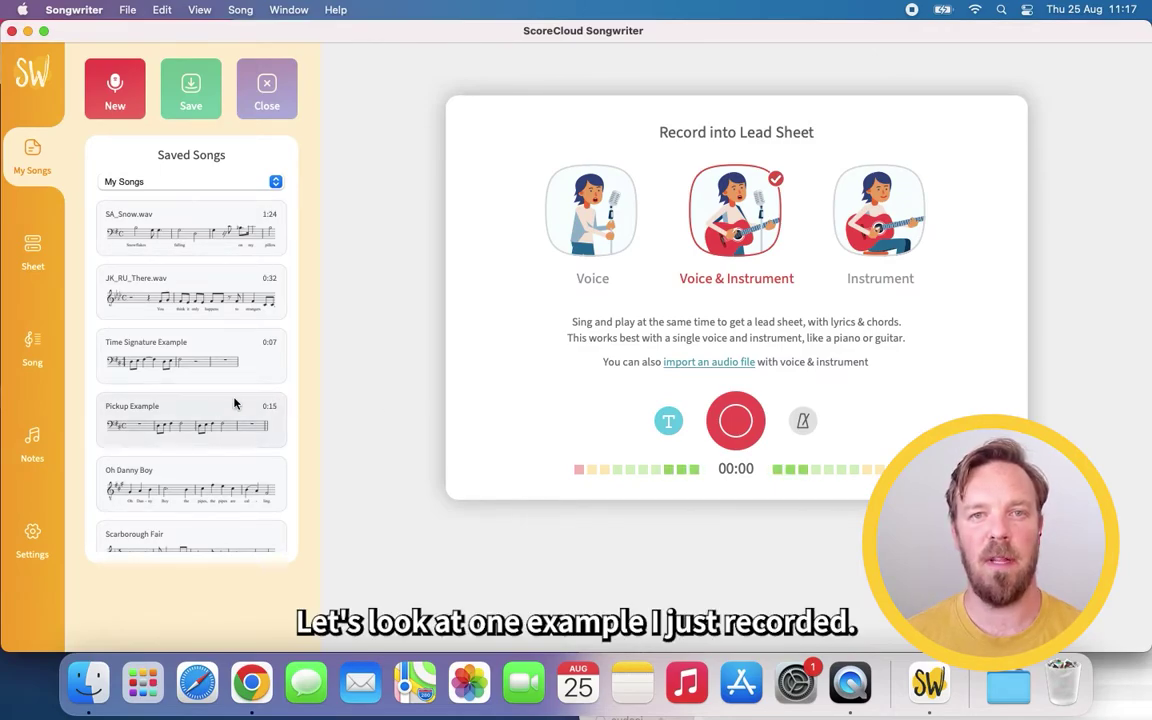
Open the Pickup Example song and play it back.
left_click(193, 411)
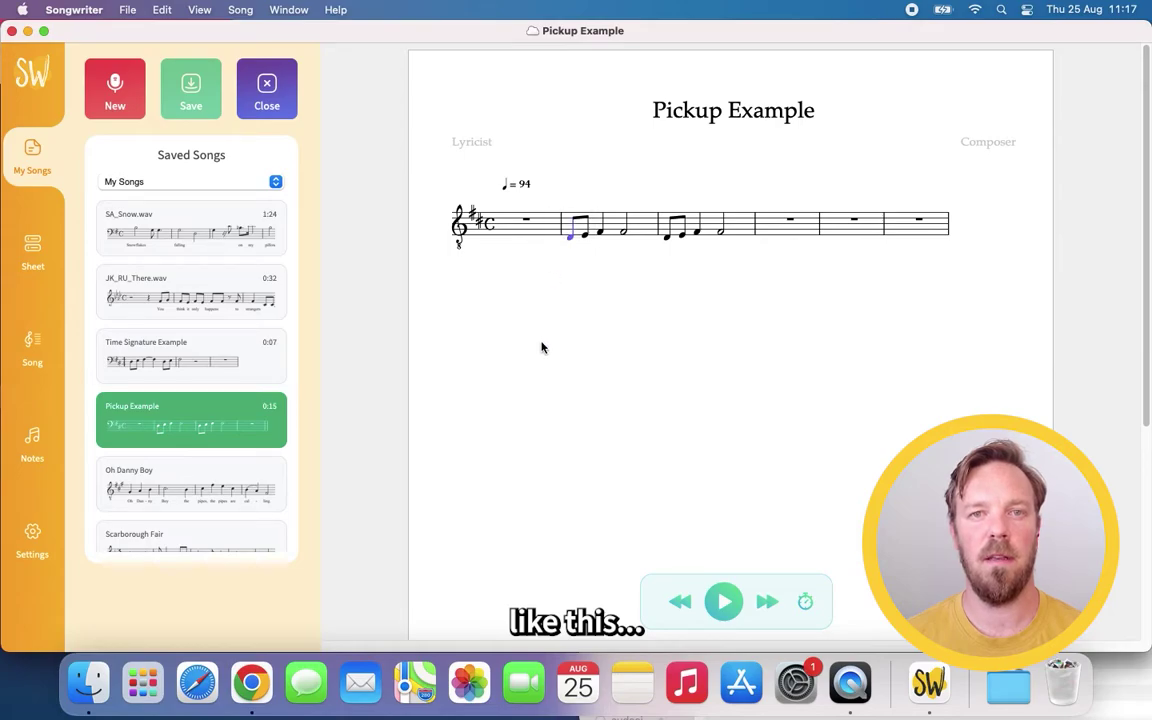
key("space")
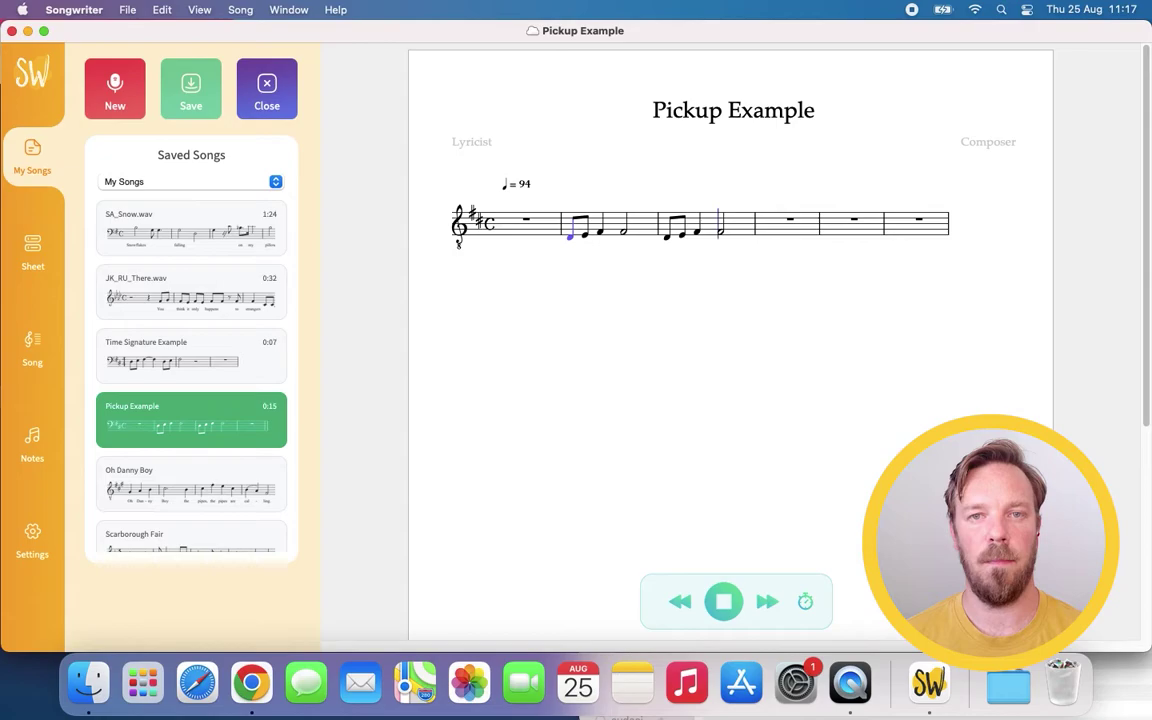
key("space")
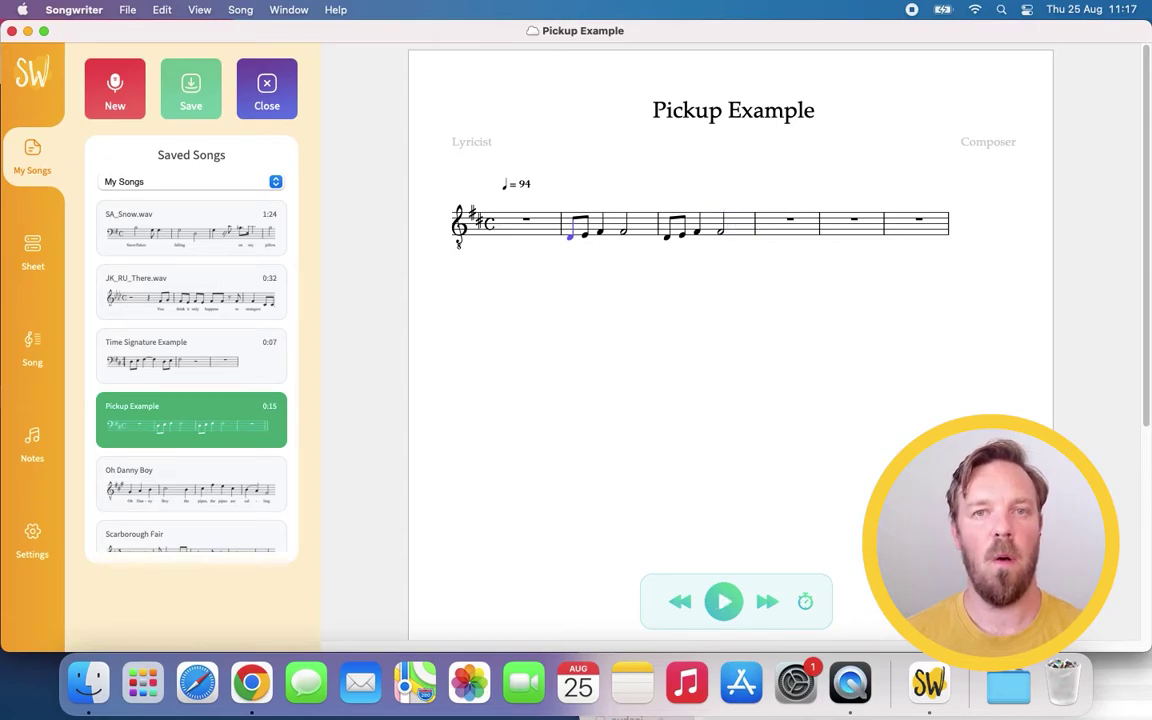
Shift the pickup music one beat later and play back the result.
left_click(32, 350)
left_click(185, 90)
left_click(362, 243)
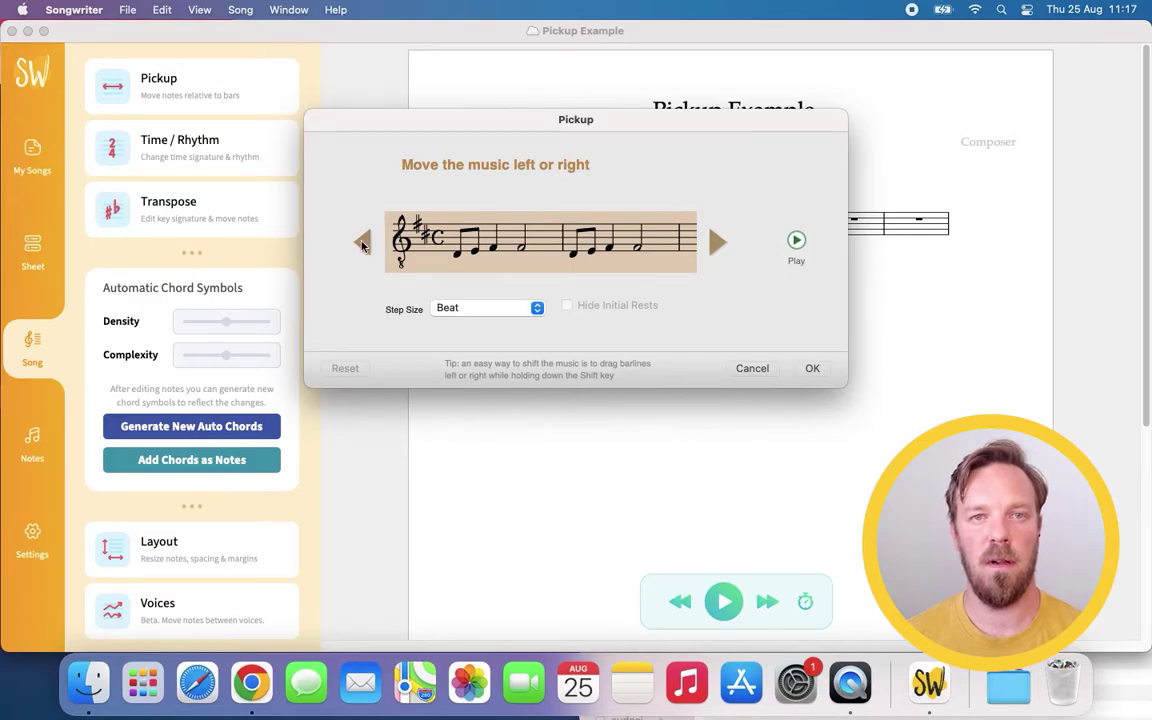
left_click(812, 368)
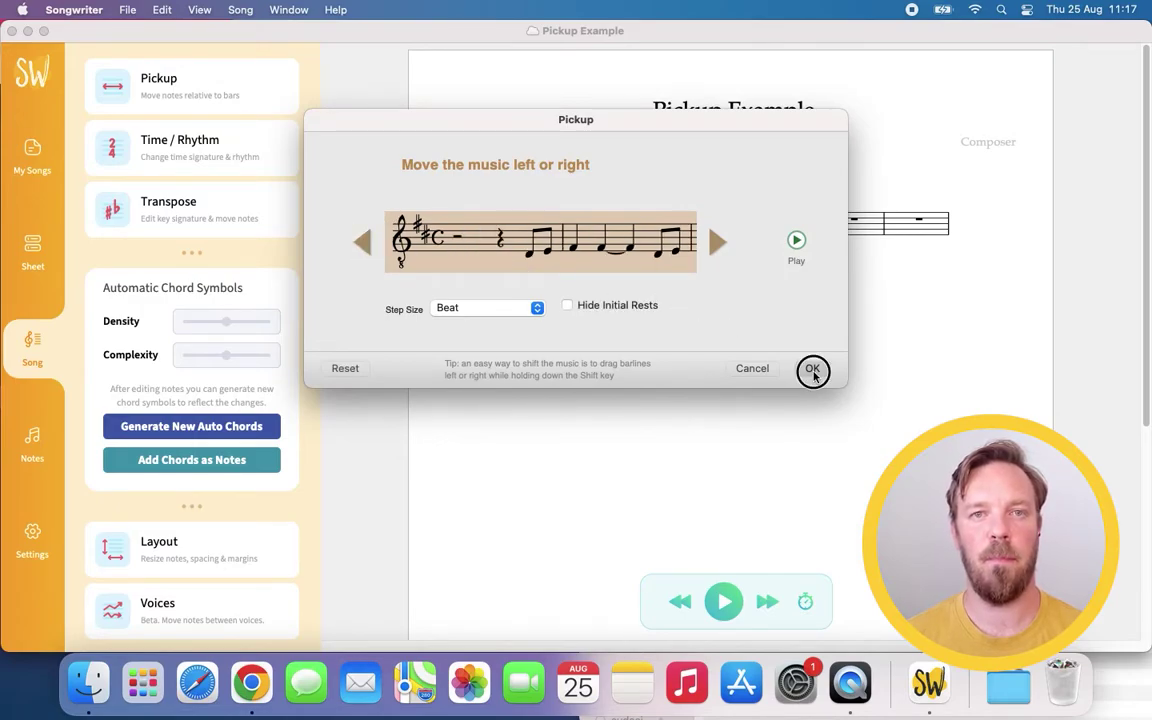
key("space")
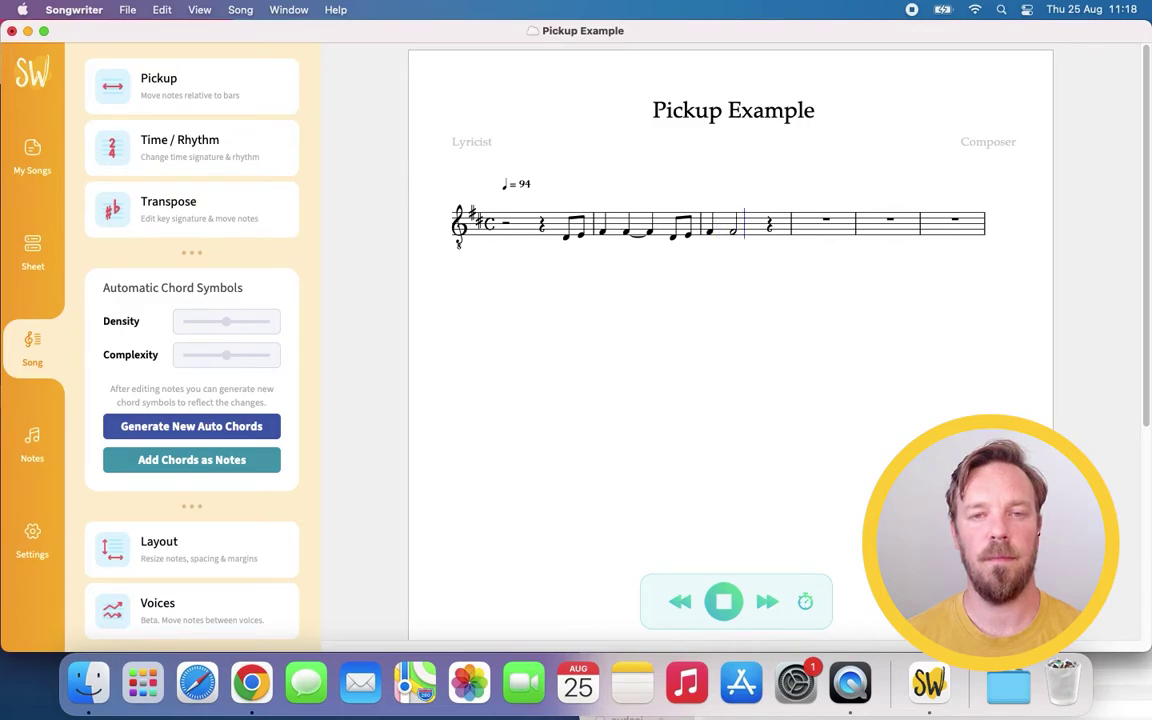
key("space")
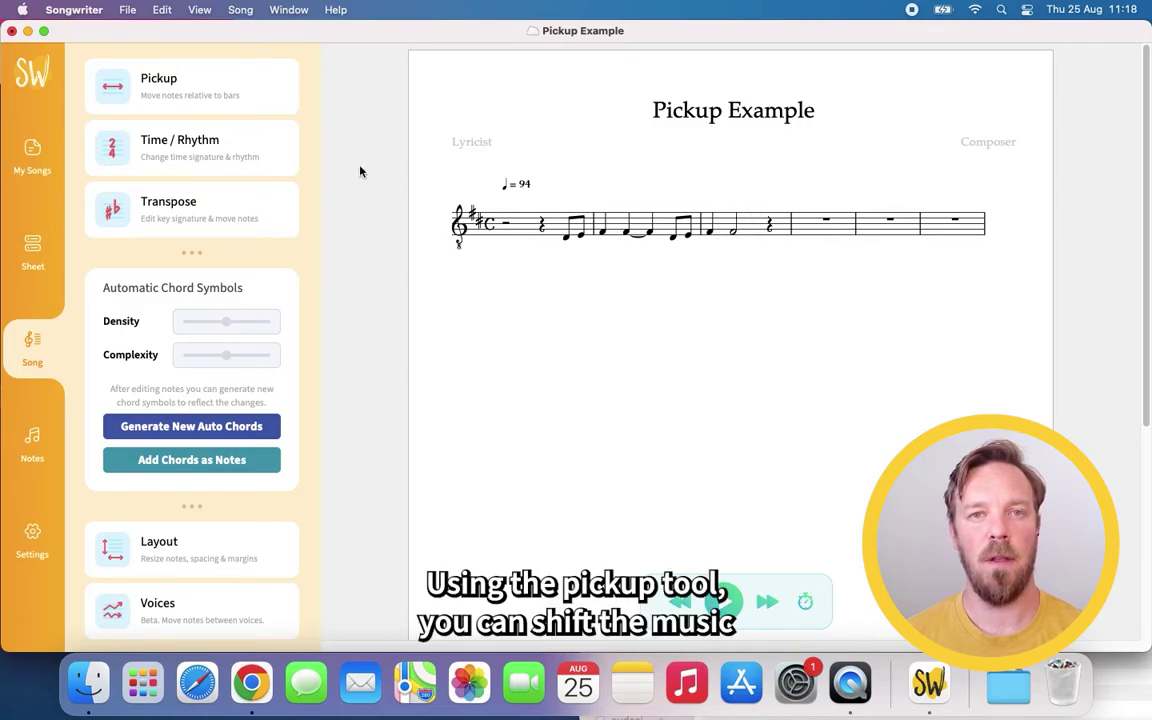
Shift the music three beats earlier so notes start in bar 1, then open Time Signature Example.
left_click(210, 72)
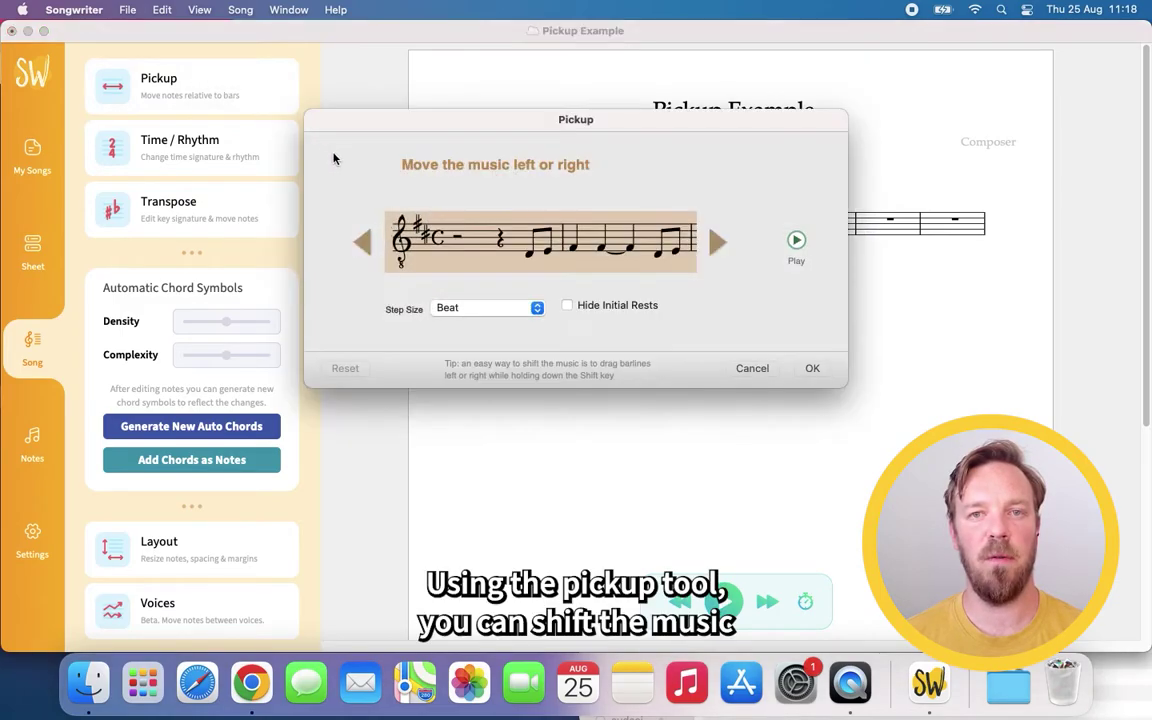
left_click(364, 243)
left_click(366, 245)
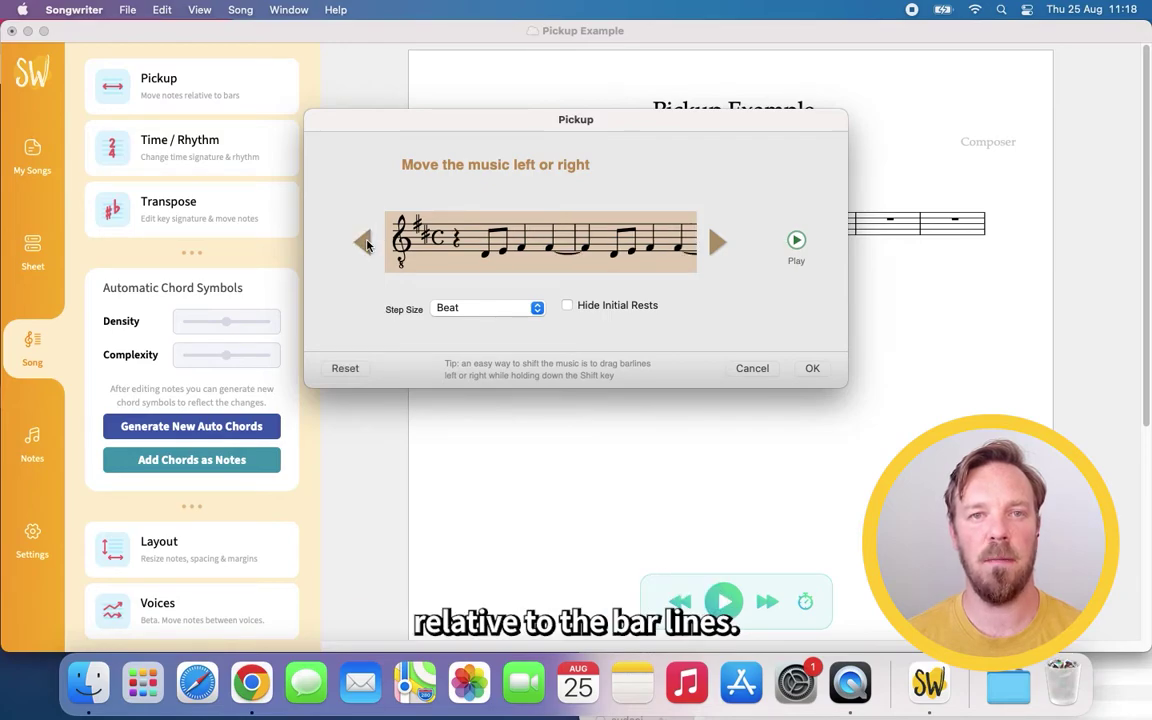
left_click(366, 245)
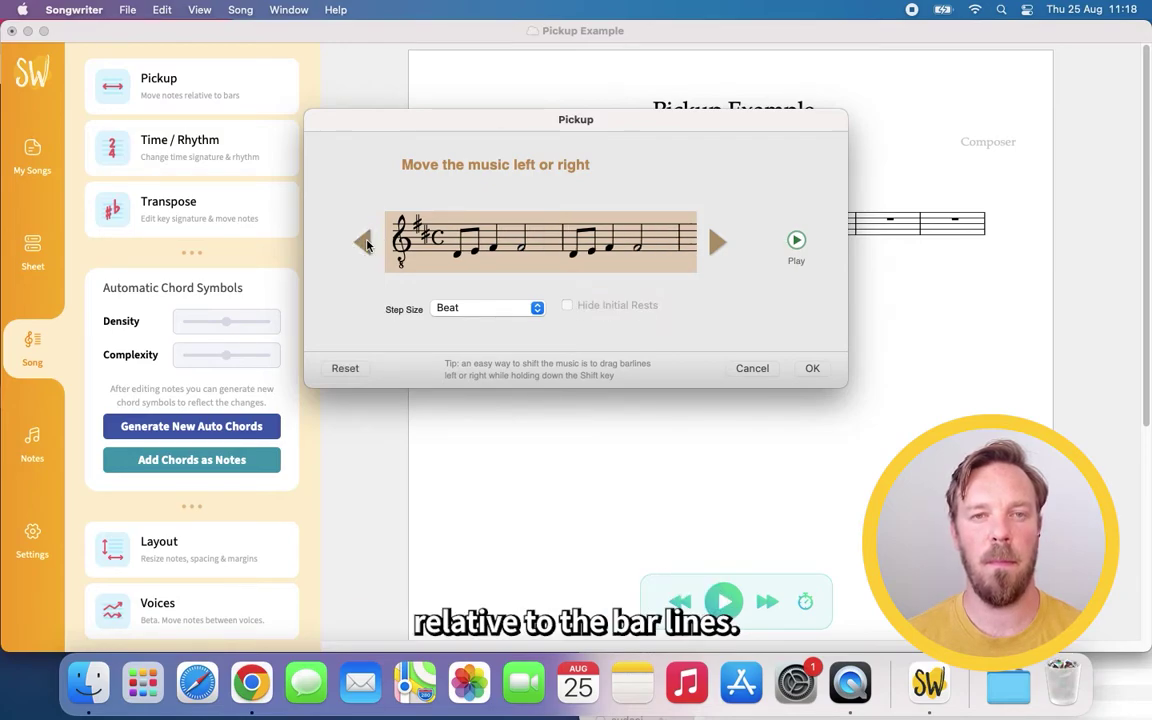
left_click(813, 369)
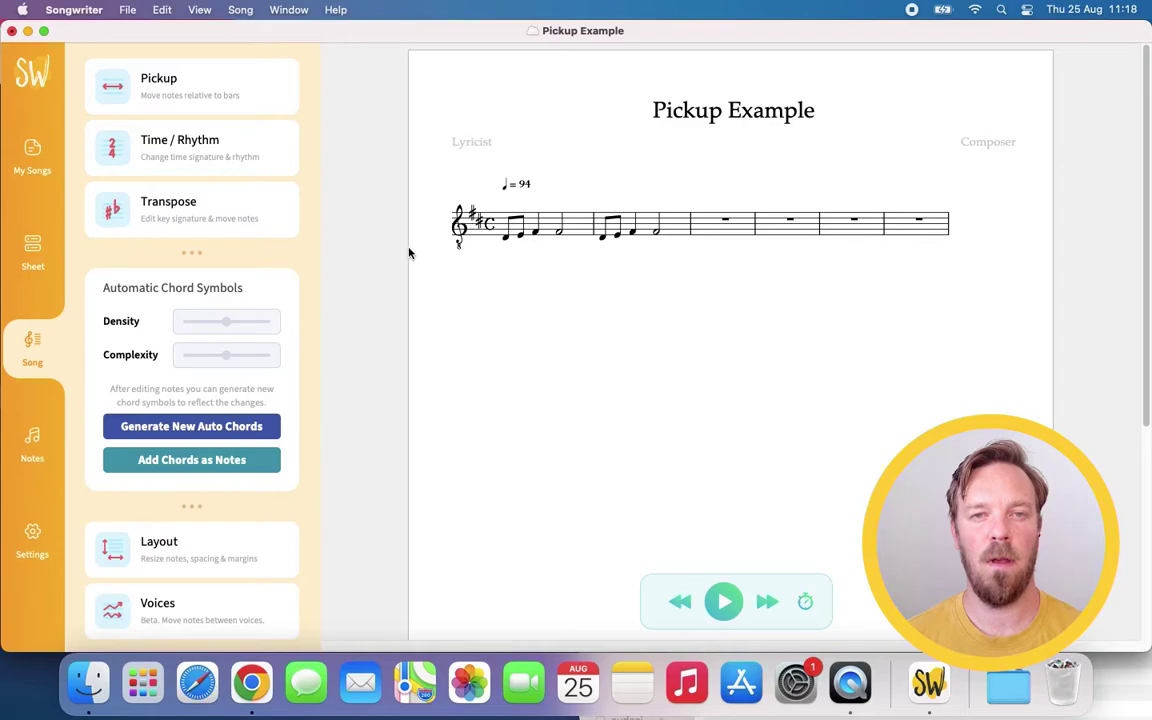
left_click(40, 155)
left_click(187, 374)
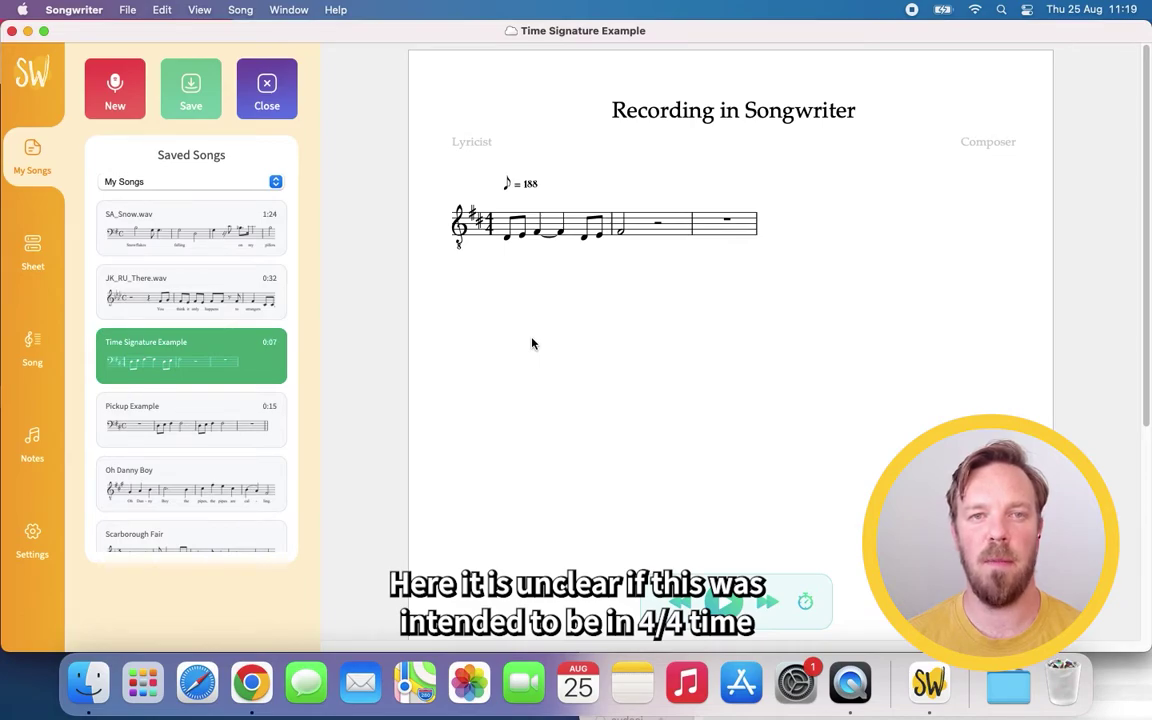
Play Time Signature Example, then lower its beats per bar to 3 for 3/4 time.
key("space")
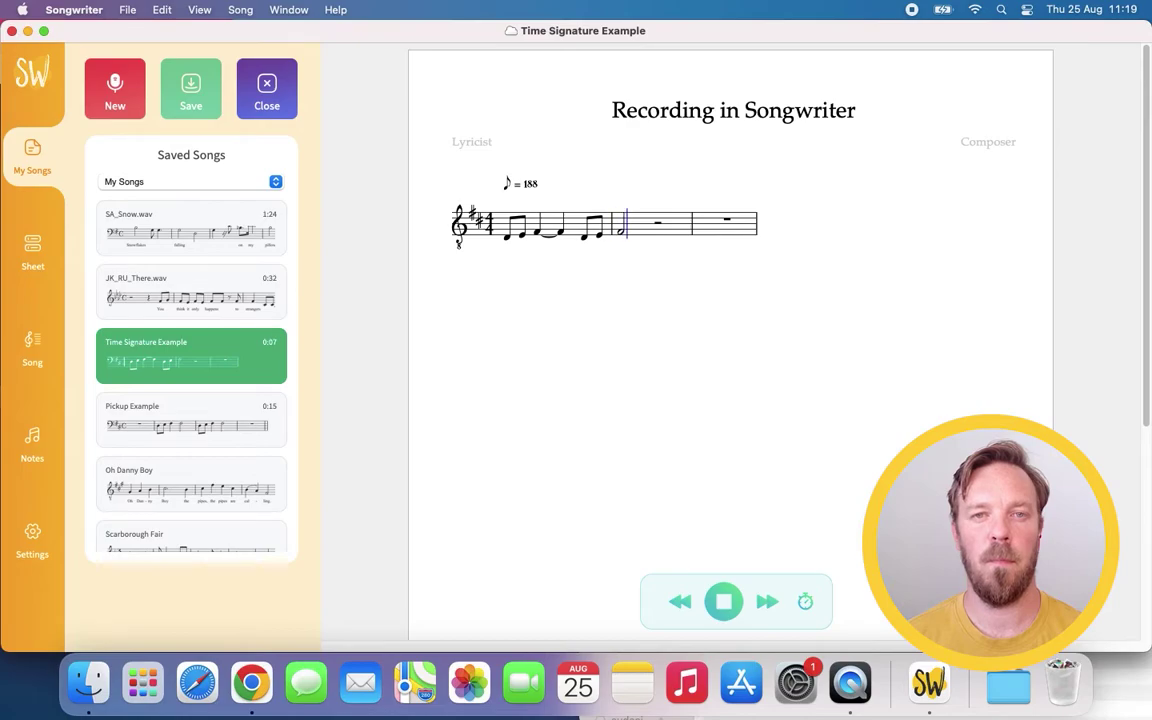
key("space")
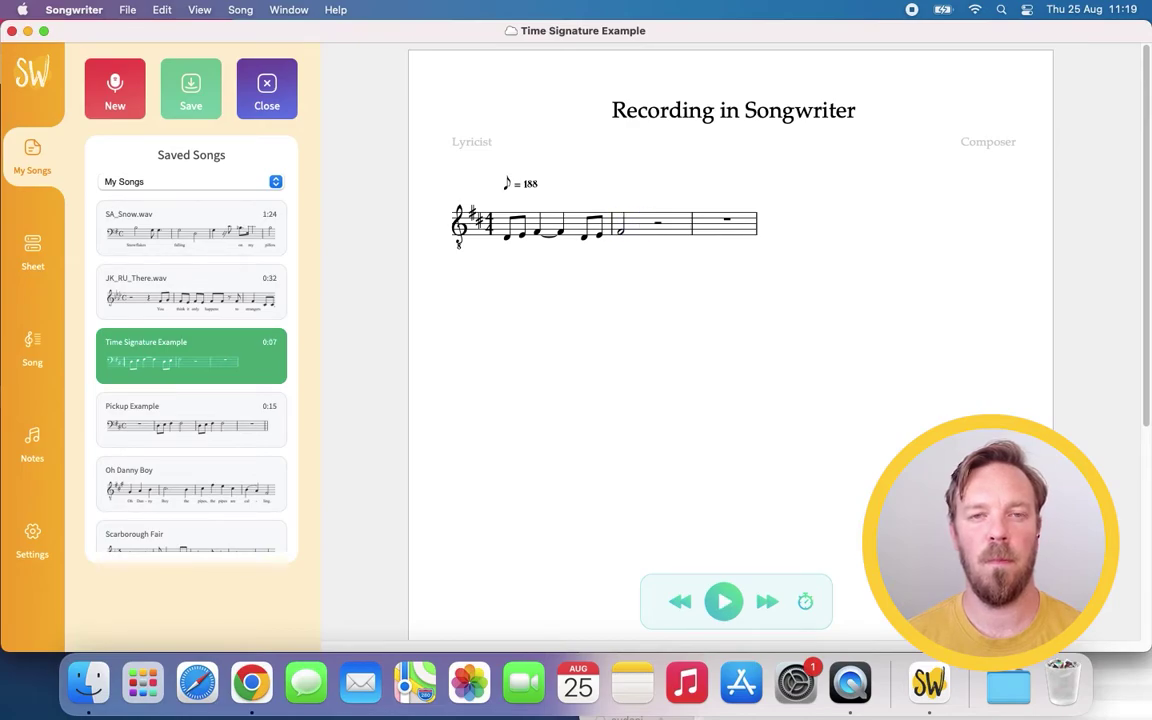
left_click(32, 345)
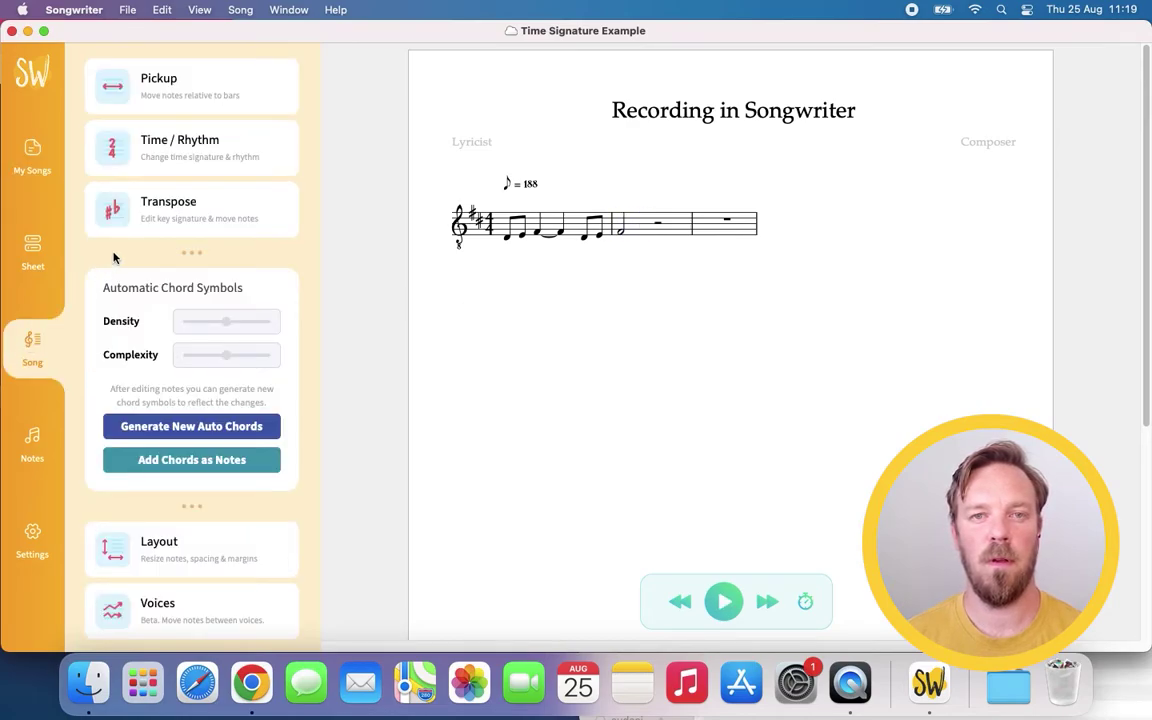
left_click(195, 150)
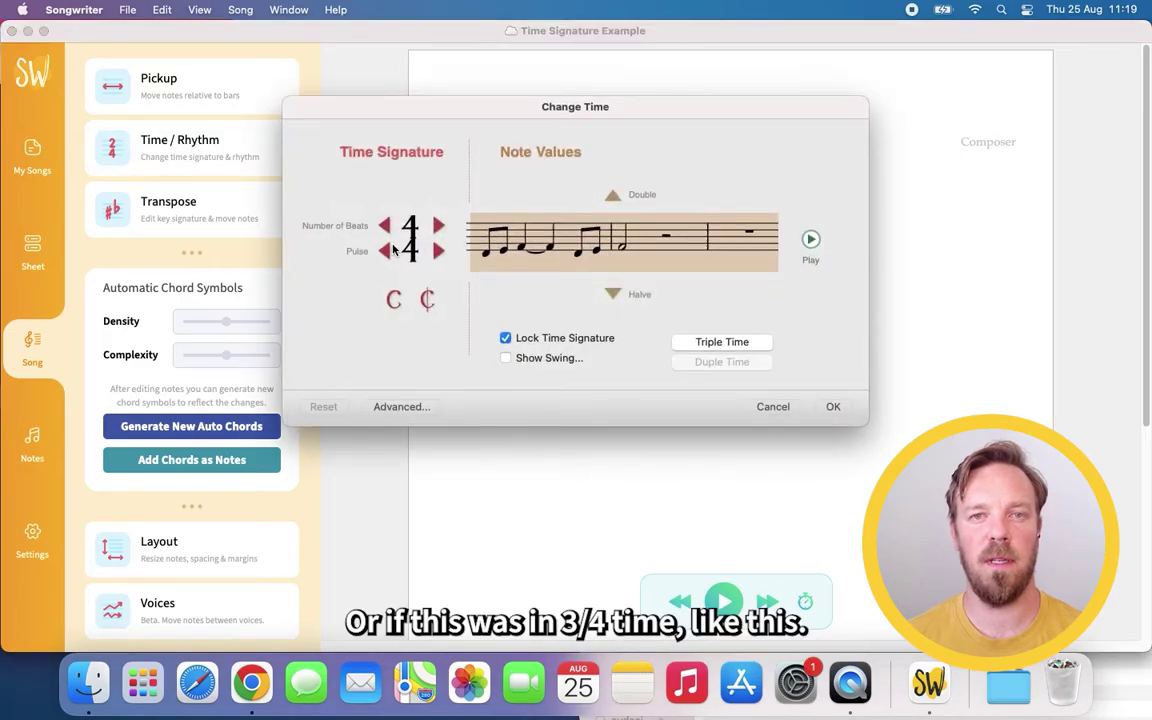
left_click(388, 231)
left_click(831, 406)
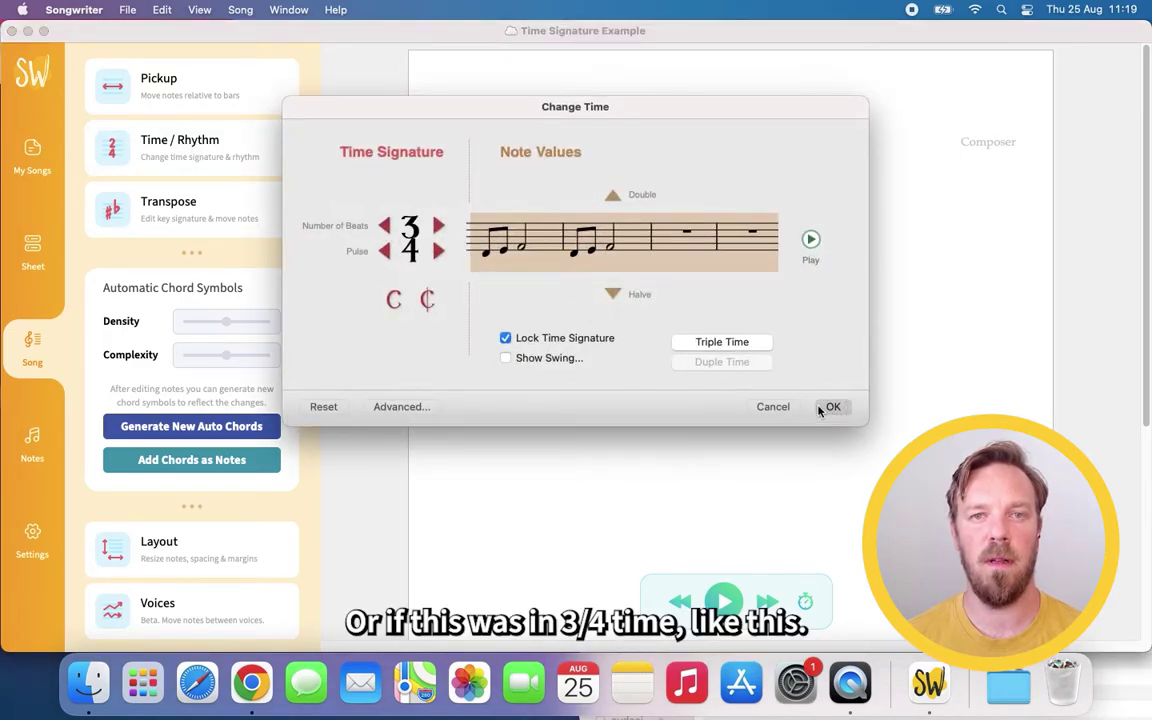
Play back the 3/4 version and close the song.
key("space")
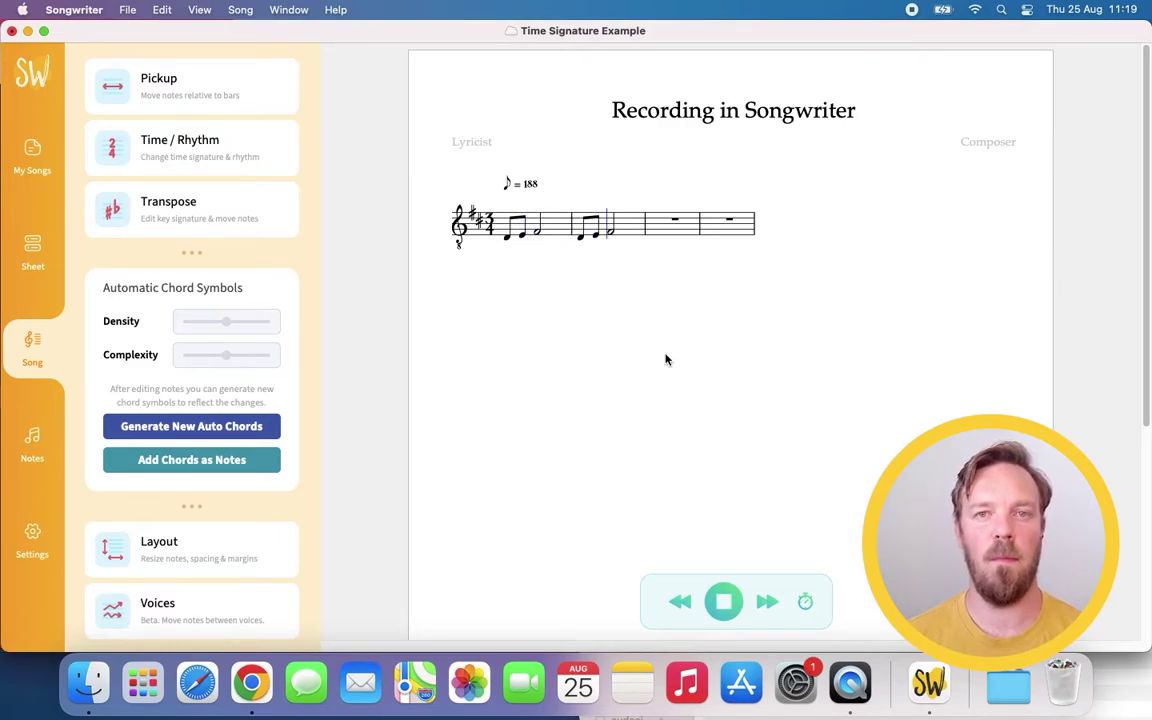
key("space")
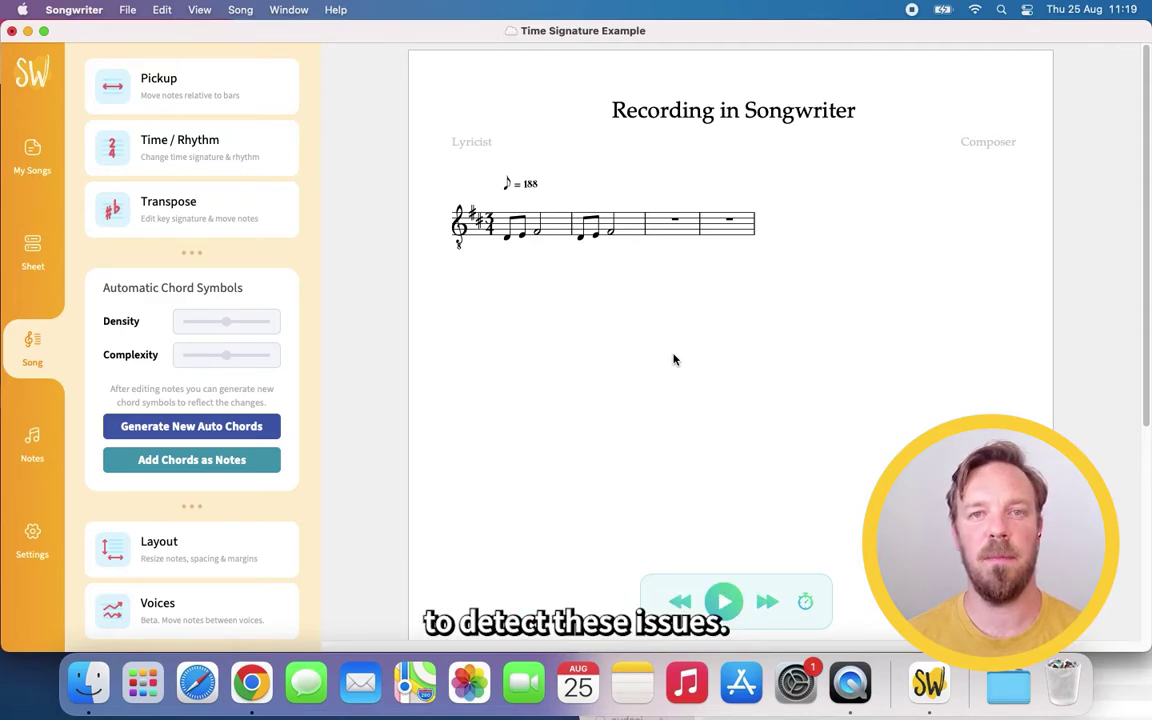
left_click(35, 155)
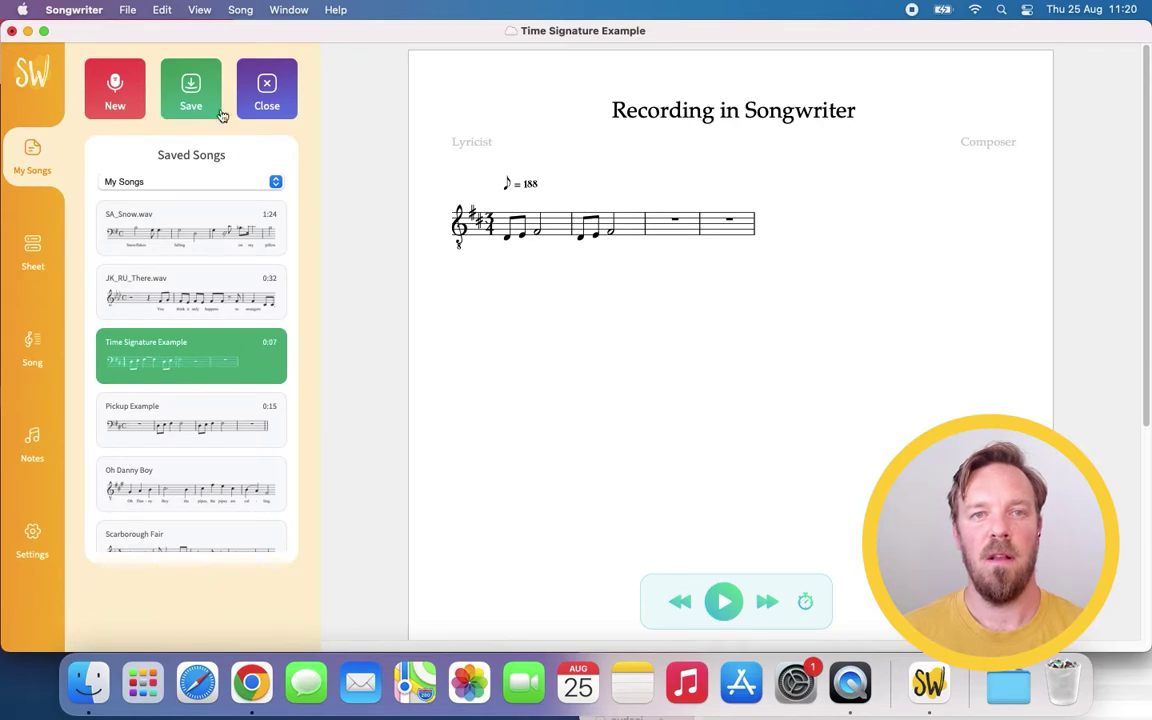
left_click(267, 95)
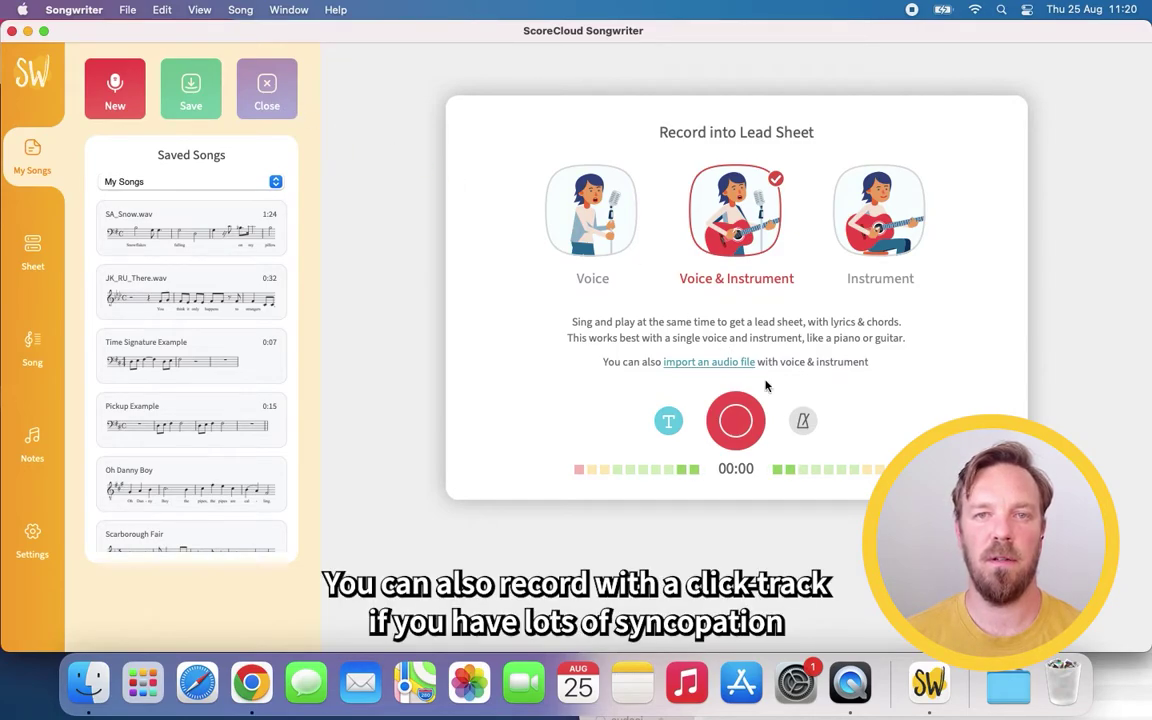
Toggle the metronome click-track on and off, open the JK_RU_There.wav lead sheet, and check Help.
left_click(799, 428)
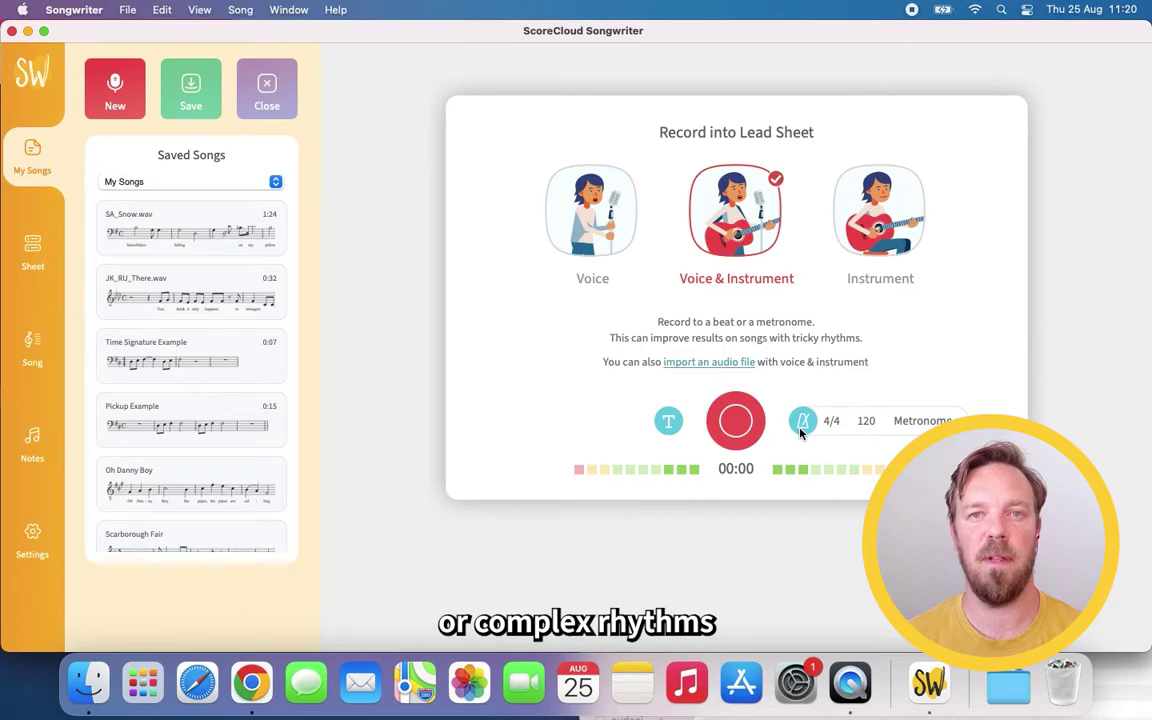
left_click(800, 428)
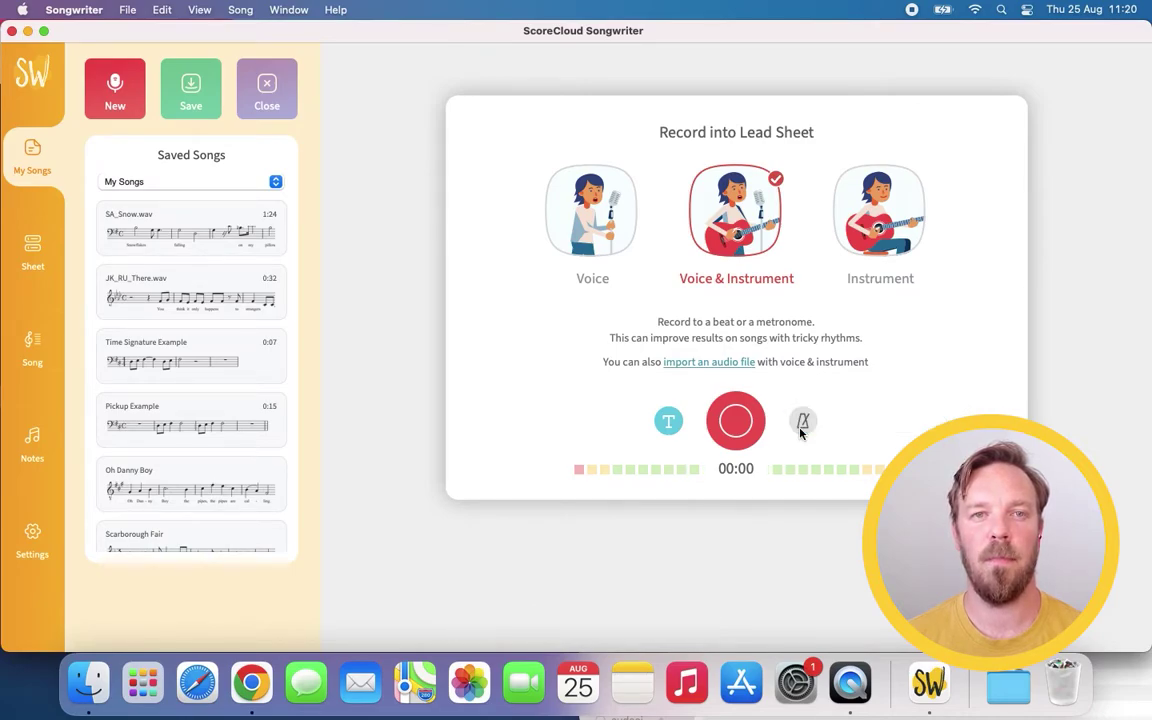
left_click(244, 297)
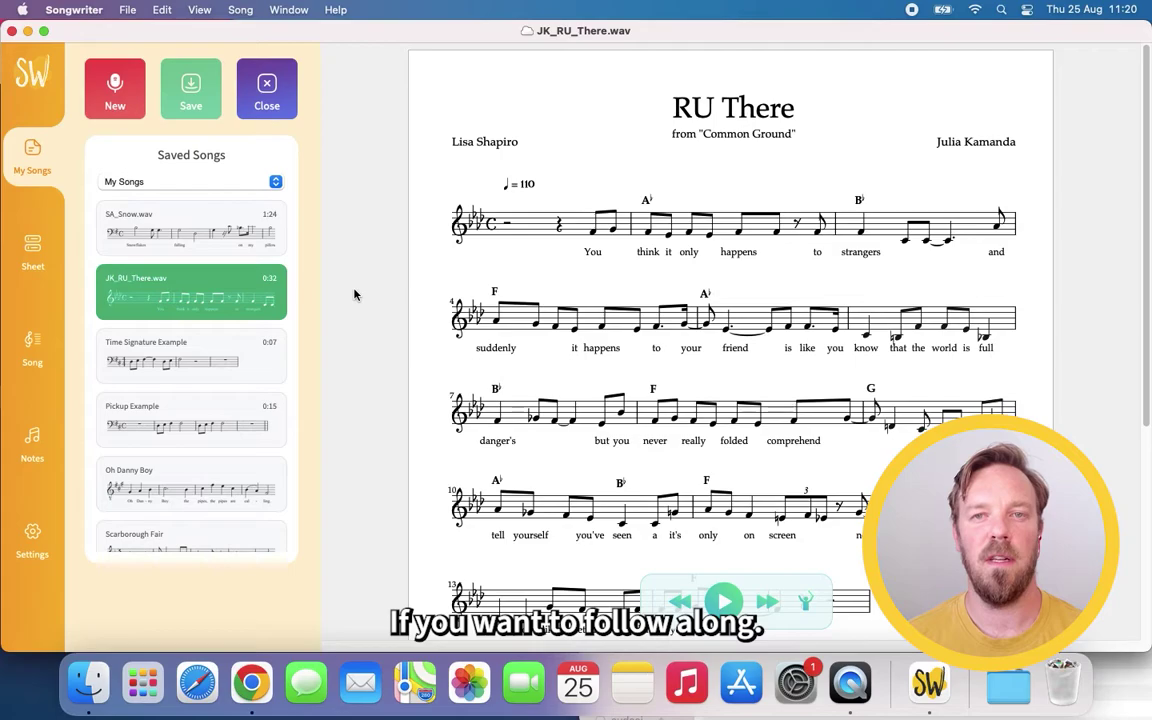
left_click(336, 10)
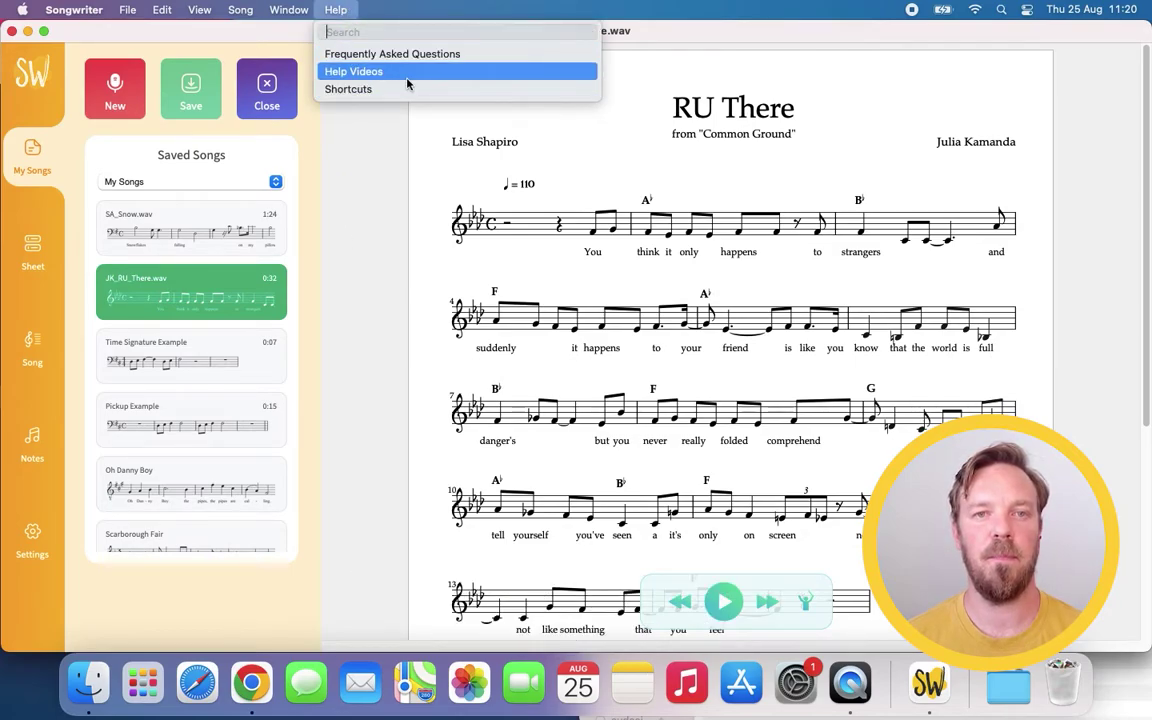
Close Help, play RU There from its first notes, and show the Sheet settings.
left_click(391, 232)
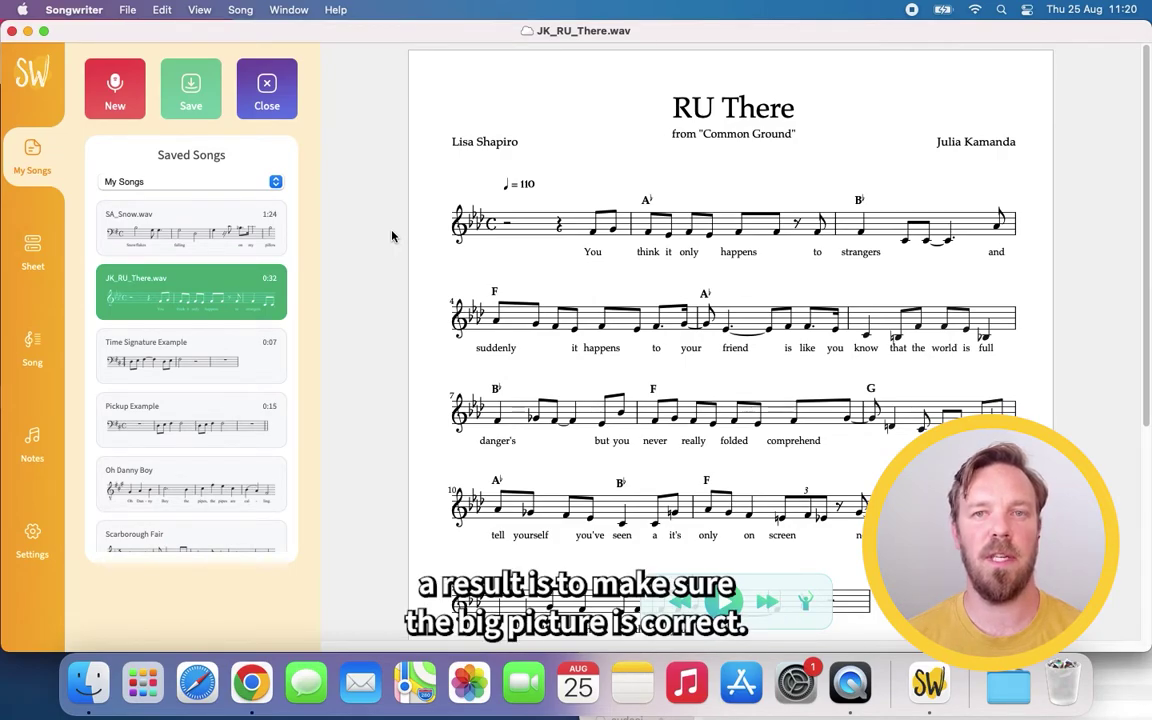
left_click(607, 222)
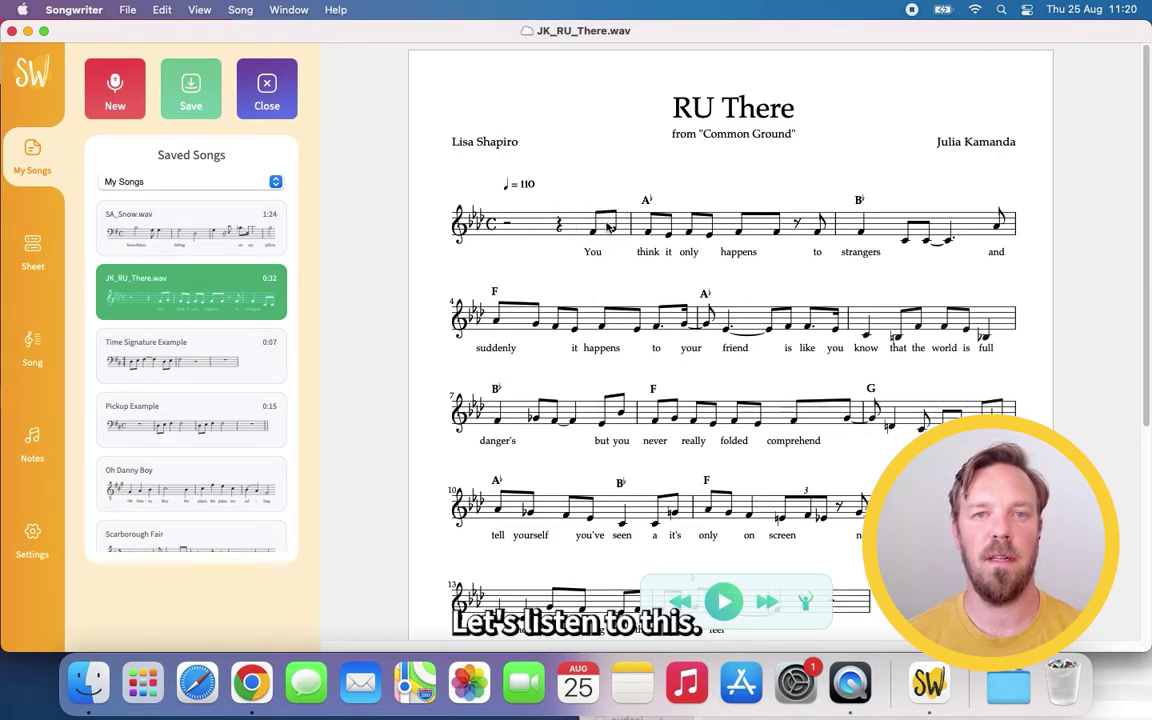
key("space")
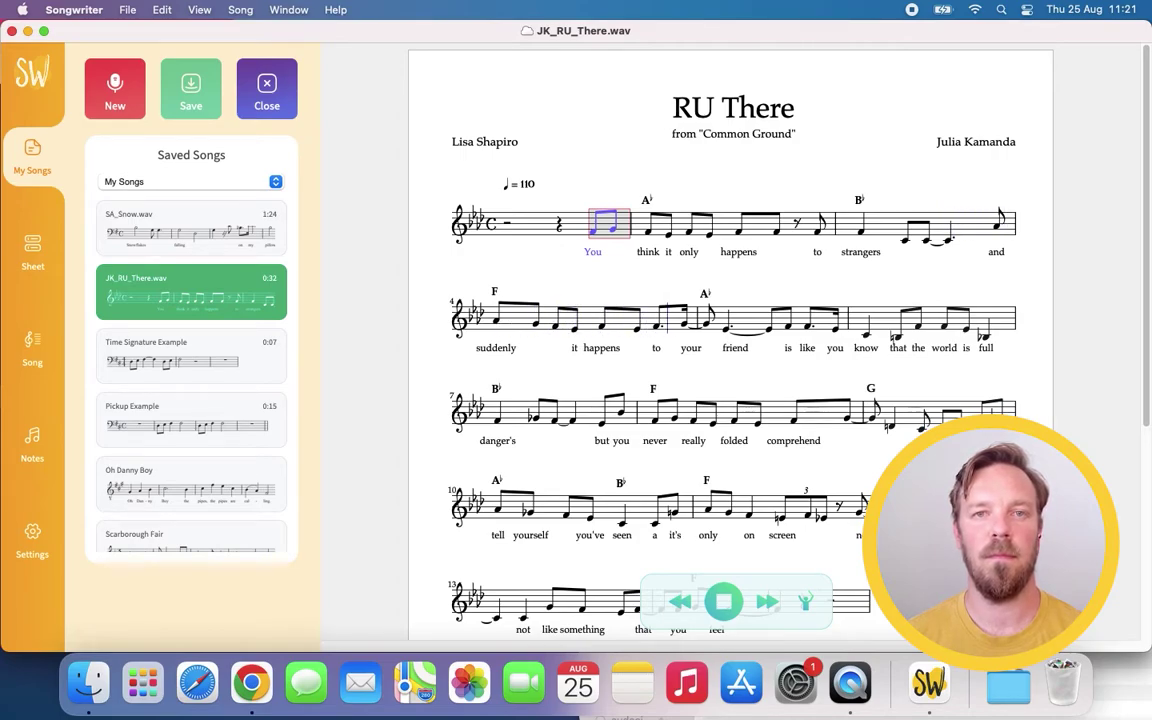
key("space")
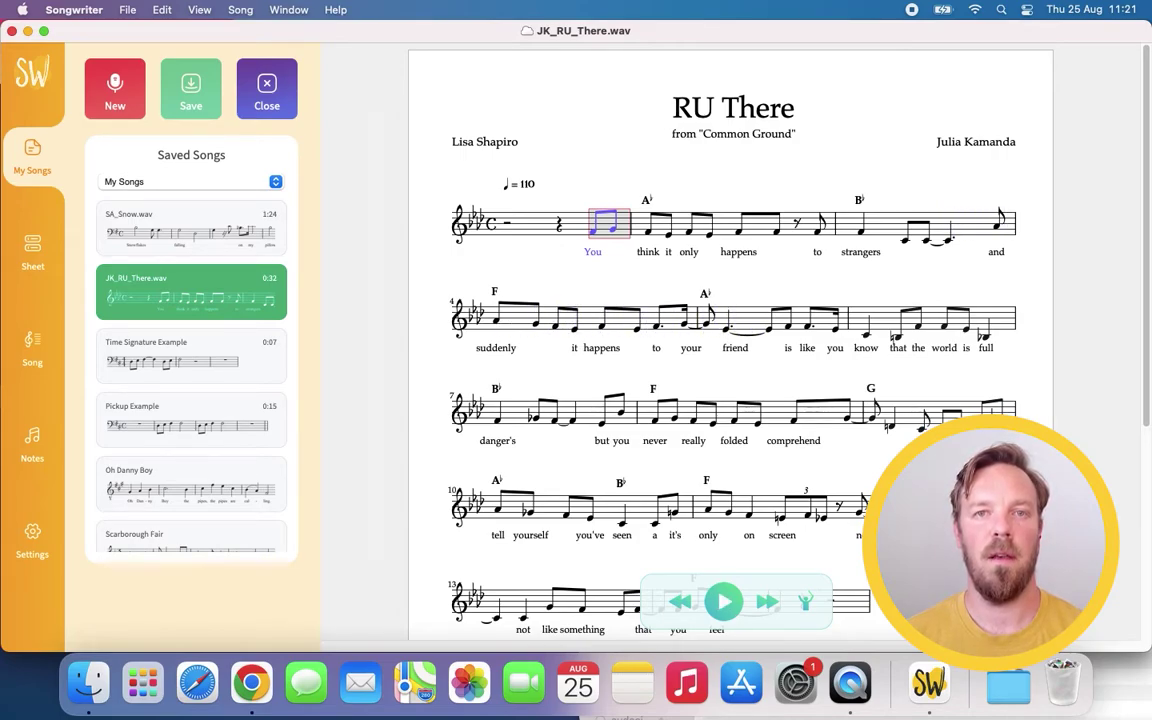
left_click(33, 244)
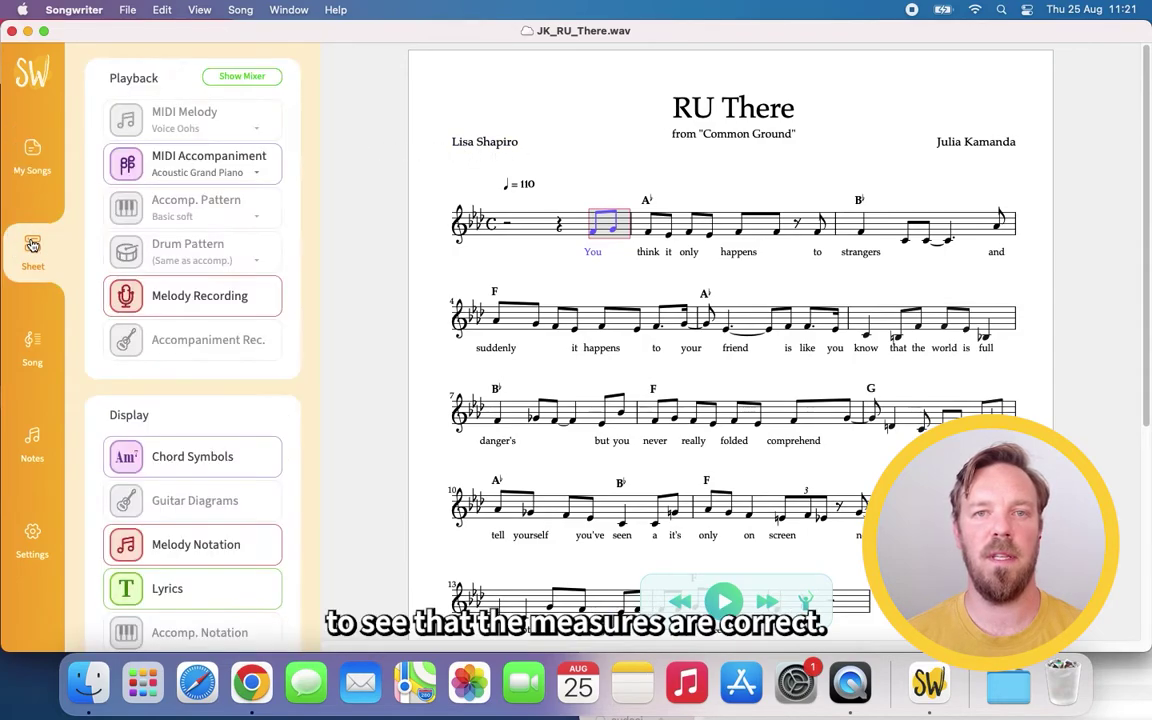
left_click(165, 244)
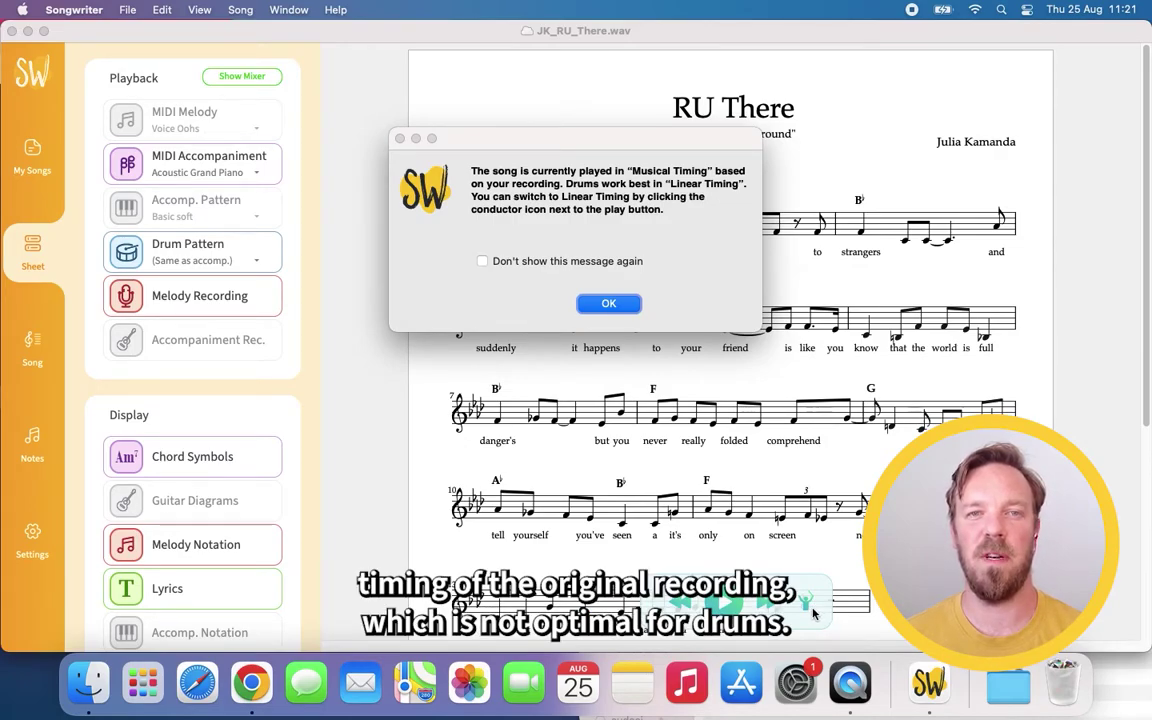
left_click(625, 304)
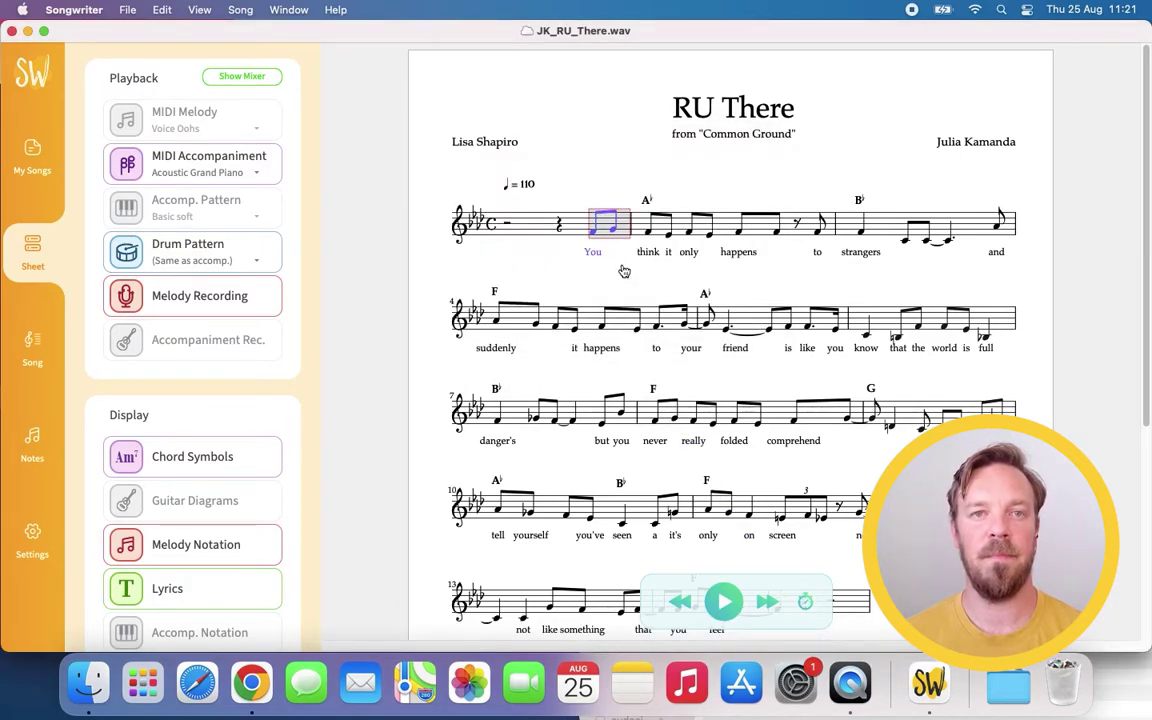
key("space")
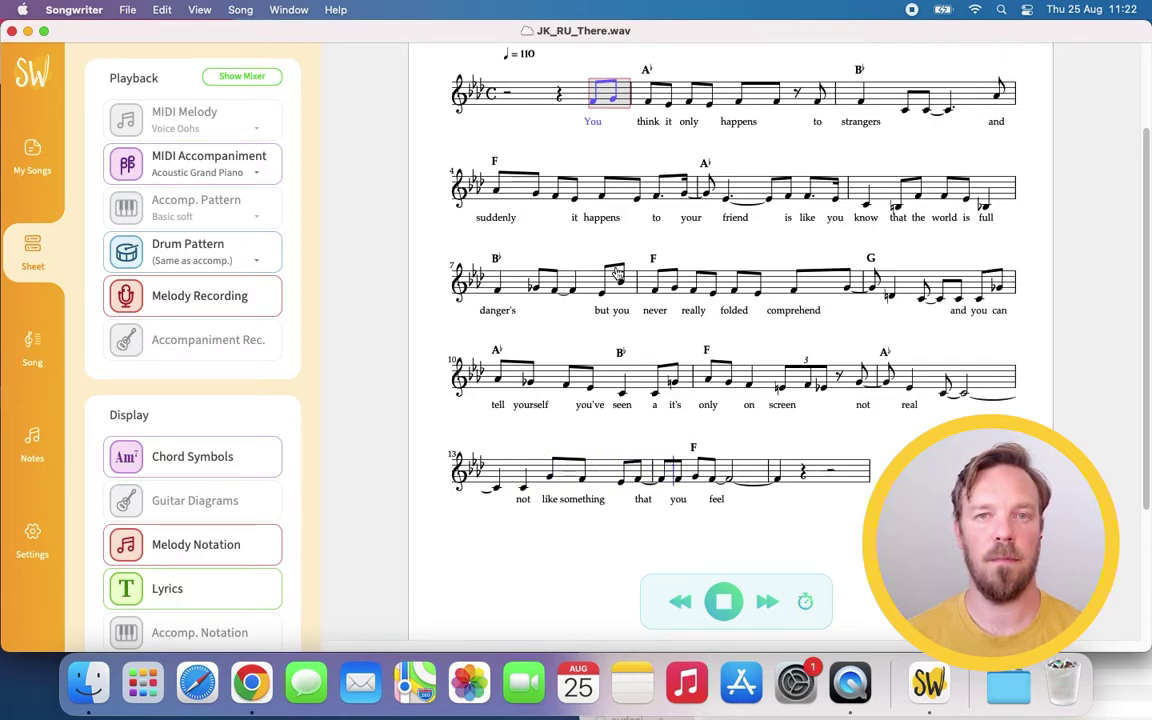
key("space")
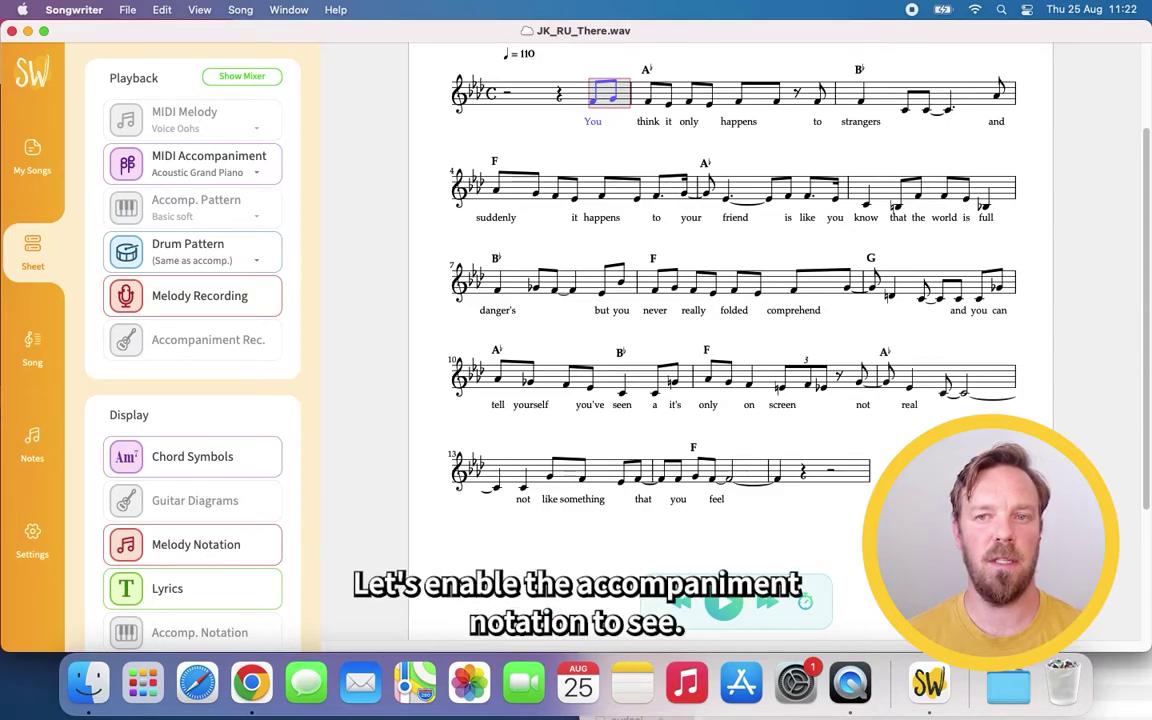
With accompaniment shown, drag the final barline to realign bars and delete the extra last measure.
left_click(195, 632)
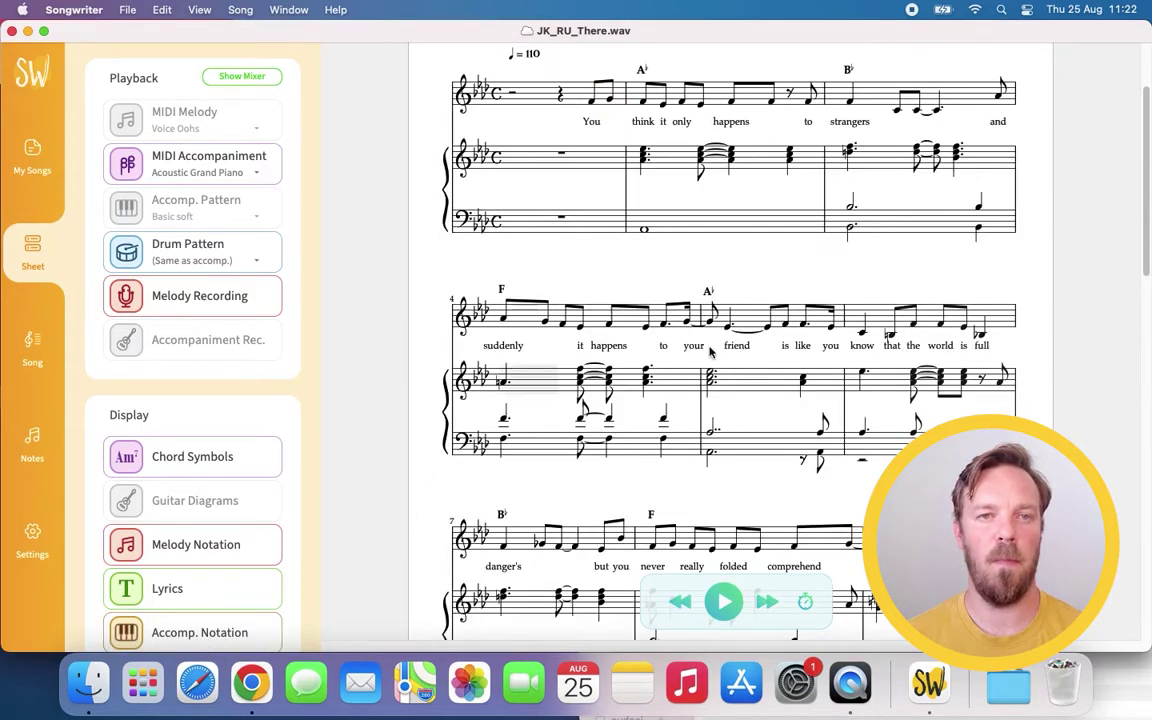
left_click_drag(1145, 210, 1147, 463)
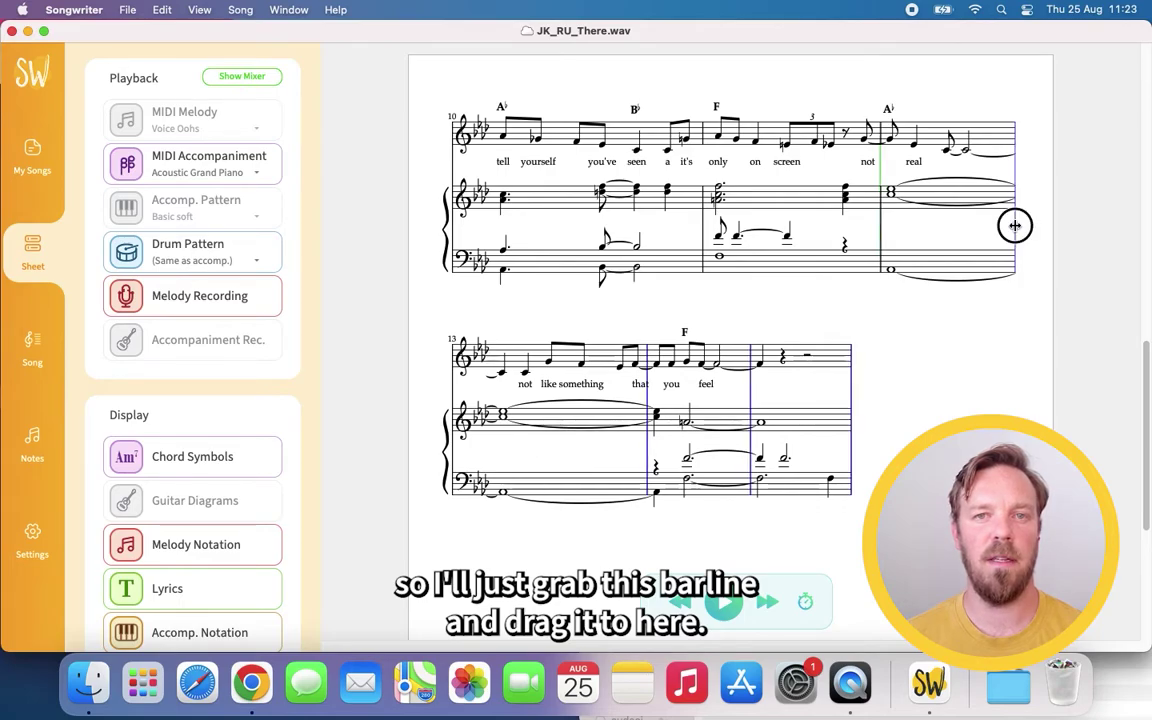
left_click_drag(1016, 224, 517, 391)
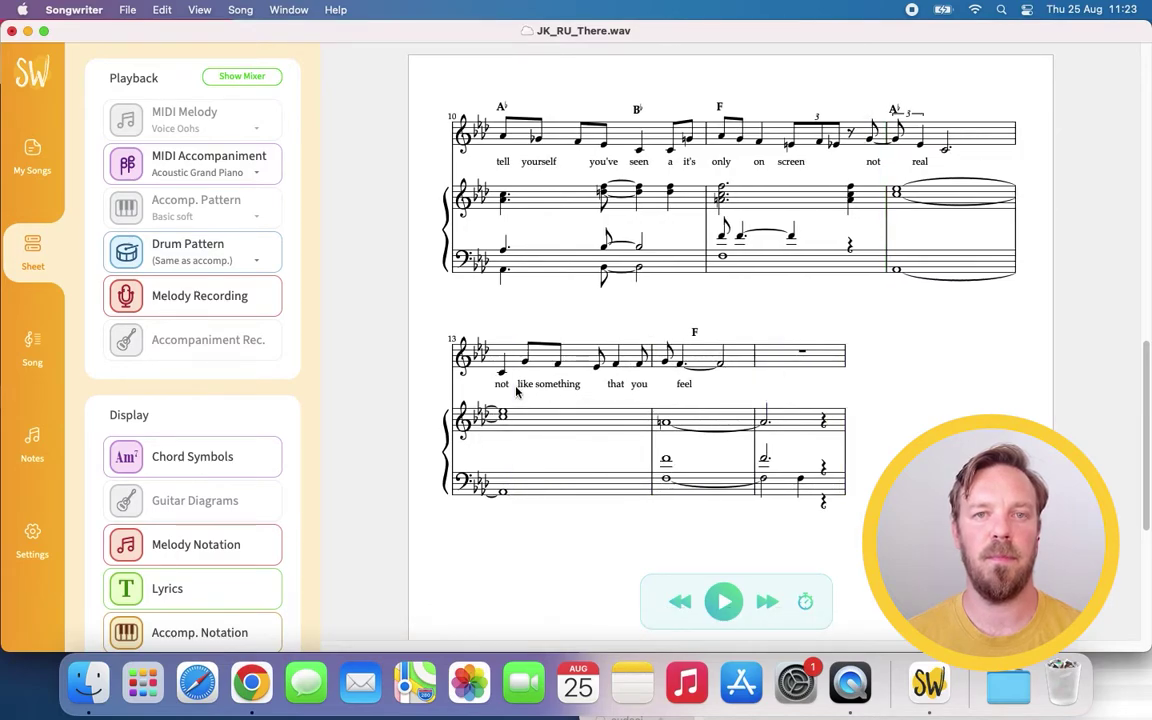
left_click_drag(787, 427, 753, 489)
key("BackSpace")
key("BackSpace")
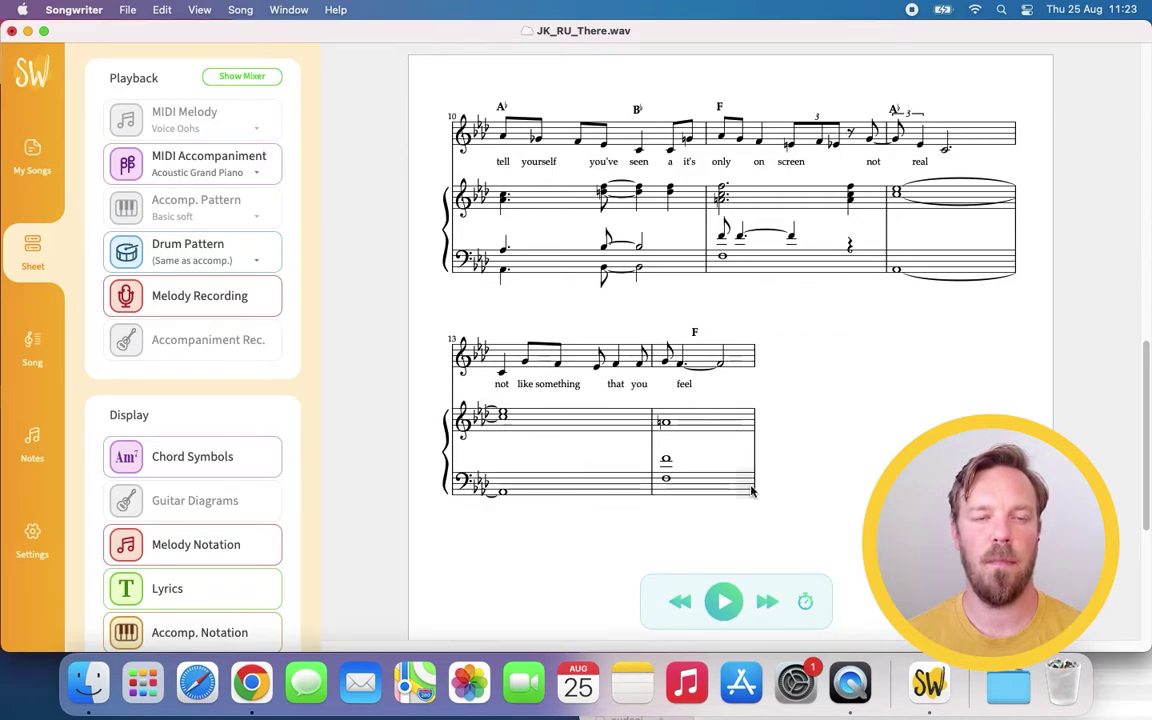
left_click(195, 632)
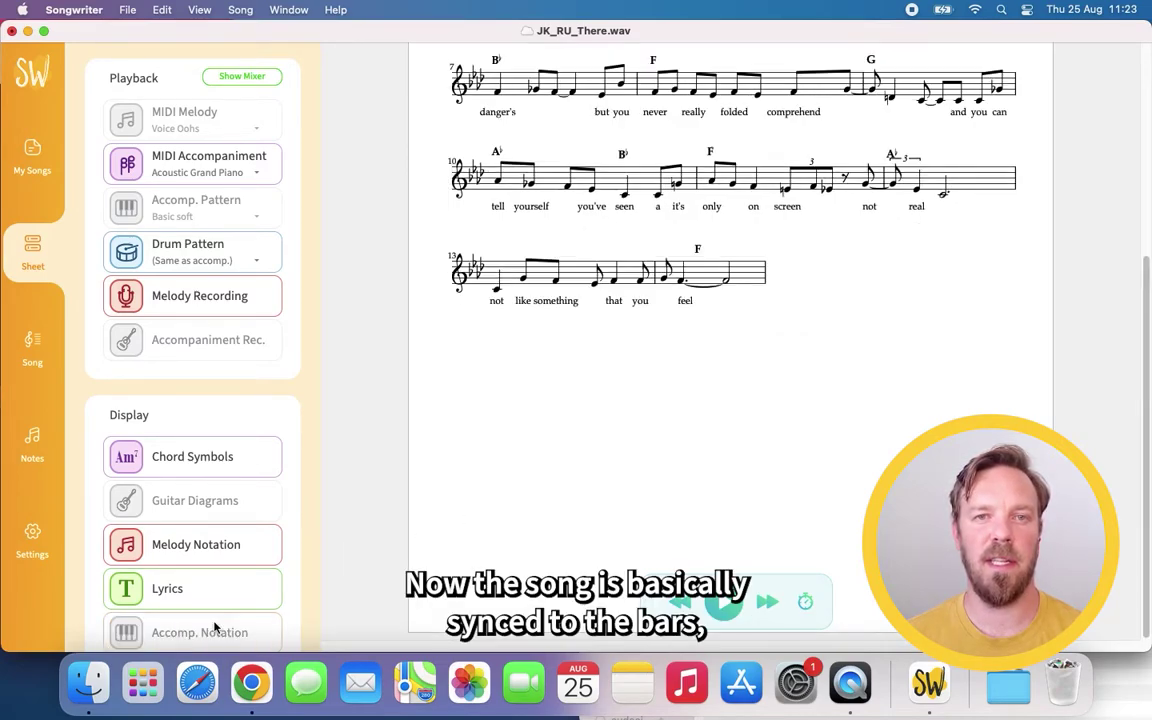
Play the song and delete the second 'You' note so 'You' is a single note.
left_click_drag(1137, 368, 1139, 180)
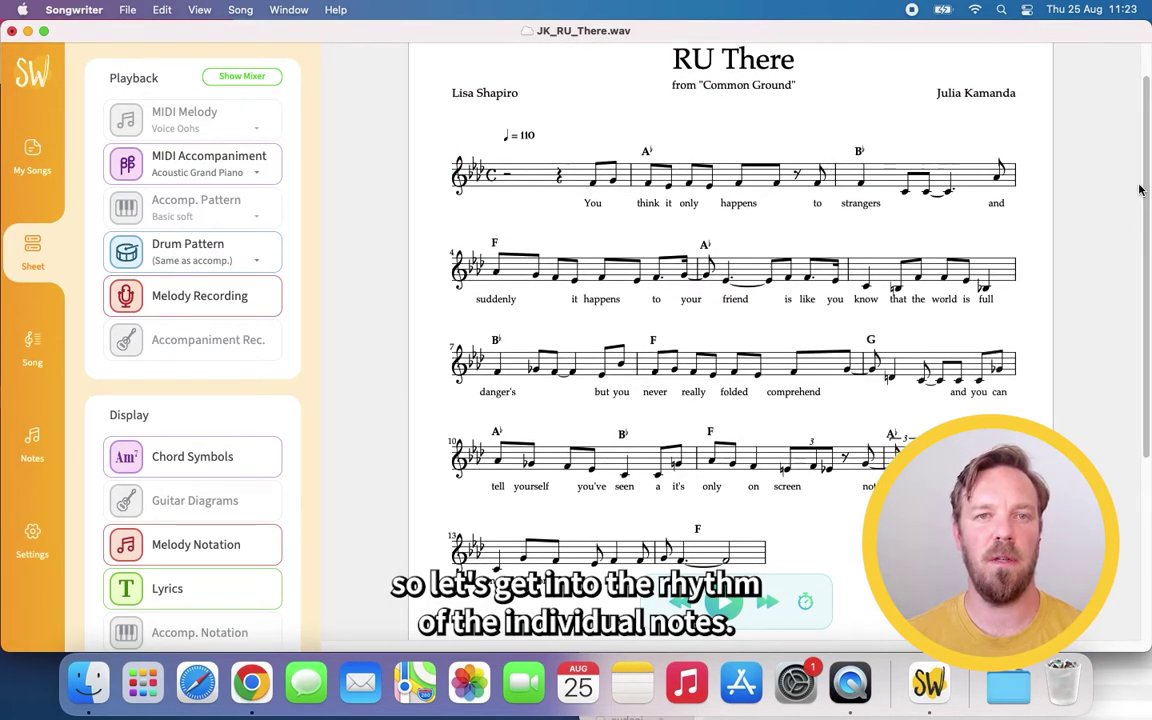
key("space")
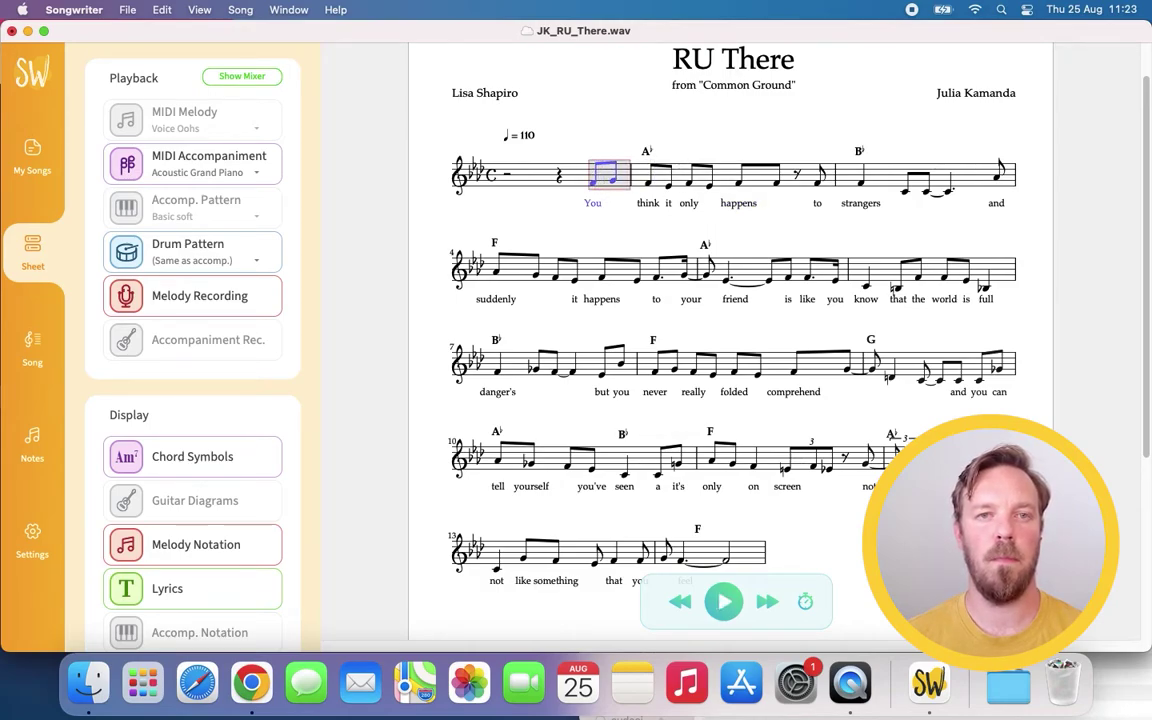
left_click(609, 211)
left_click(611, 178)
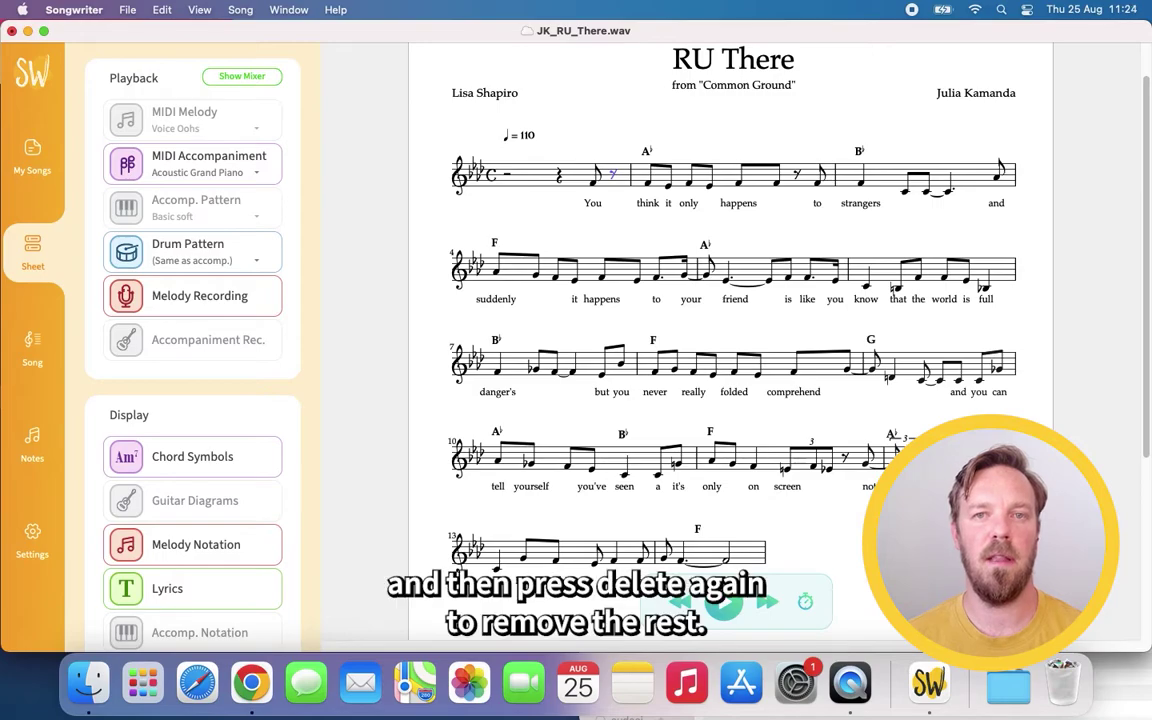
key("BackSpace")
key("BackSpace")
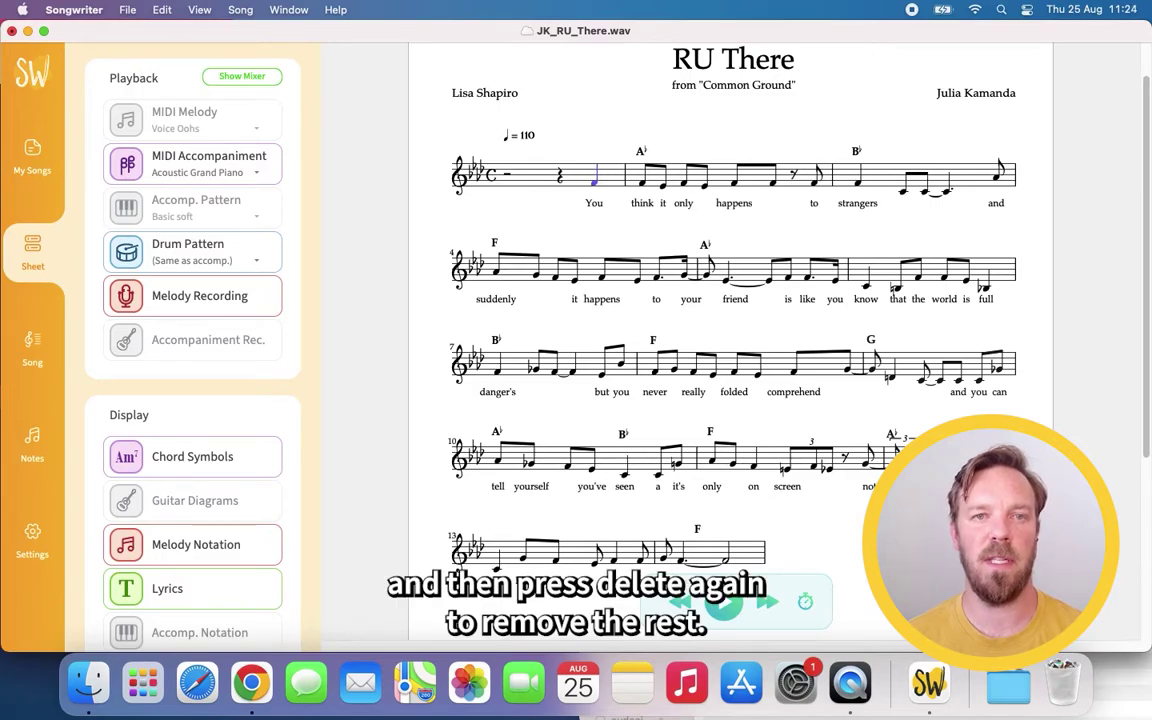
Delete the bar 2 eighth rest and two bar 3 eighths, then lengthen the 'strangers' note.
left_click(793, 168)
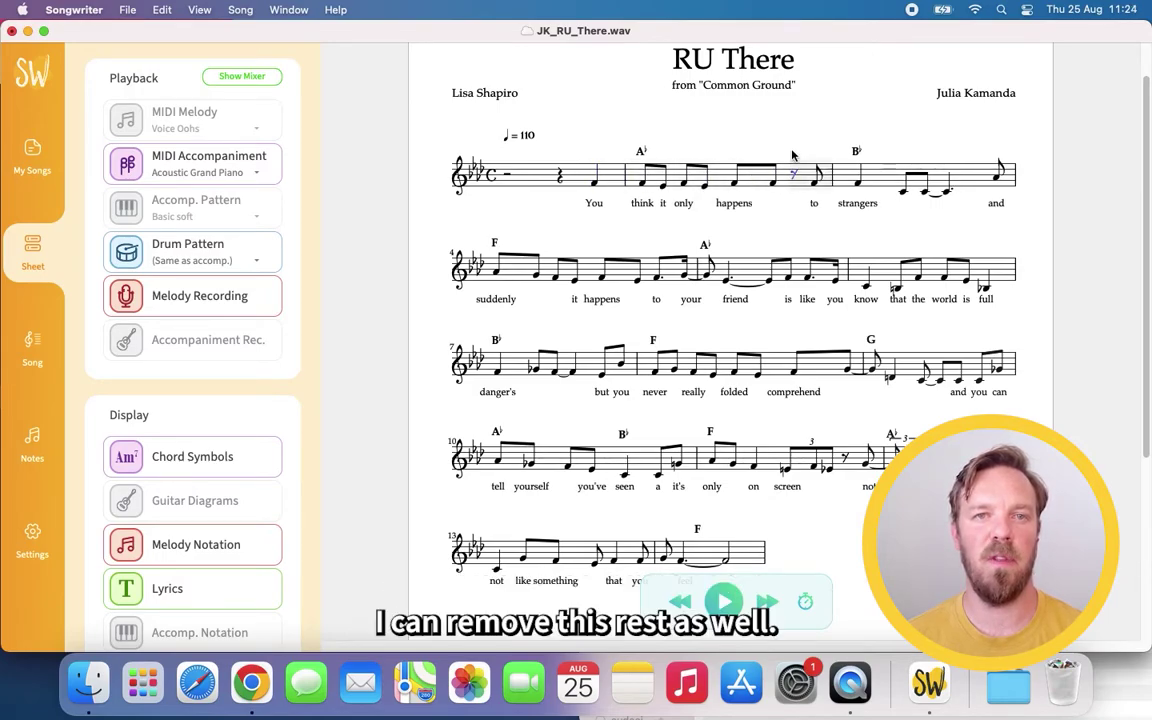
key("BackSpace")
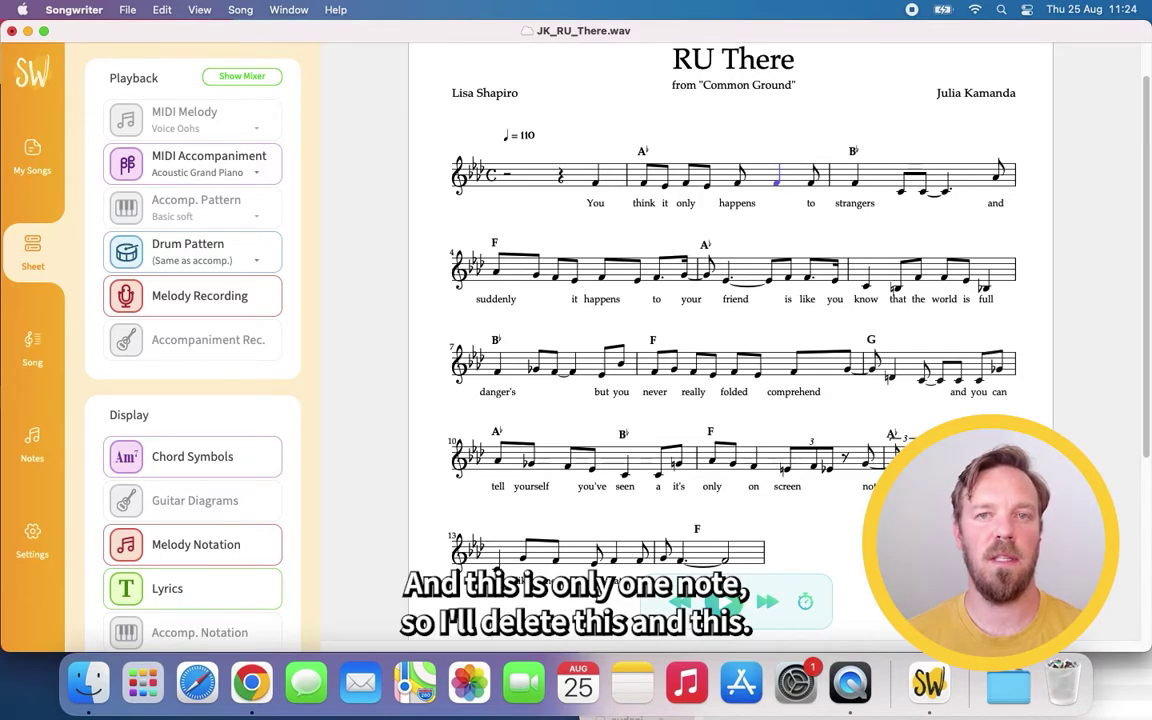
left_click(924, 189)
key("BackSpace")
left_click(944, 190)
key("BackSpace")
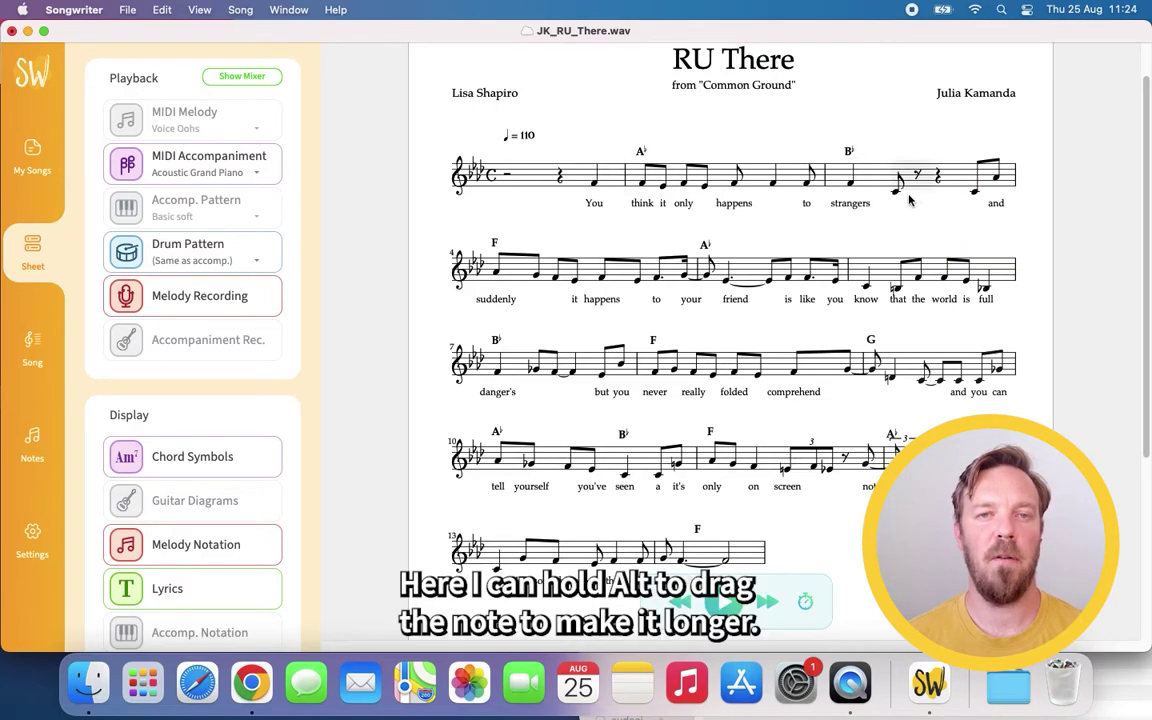
left_click(896, 190)
left_click_drag(896, 190, 943, 195)
Re-notate the 'to your' beat in bar 4 as two even eighth notes.
left_click(958, 224)
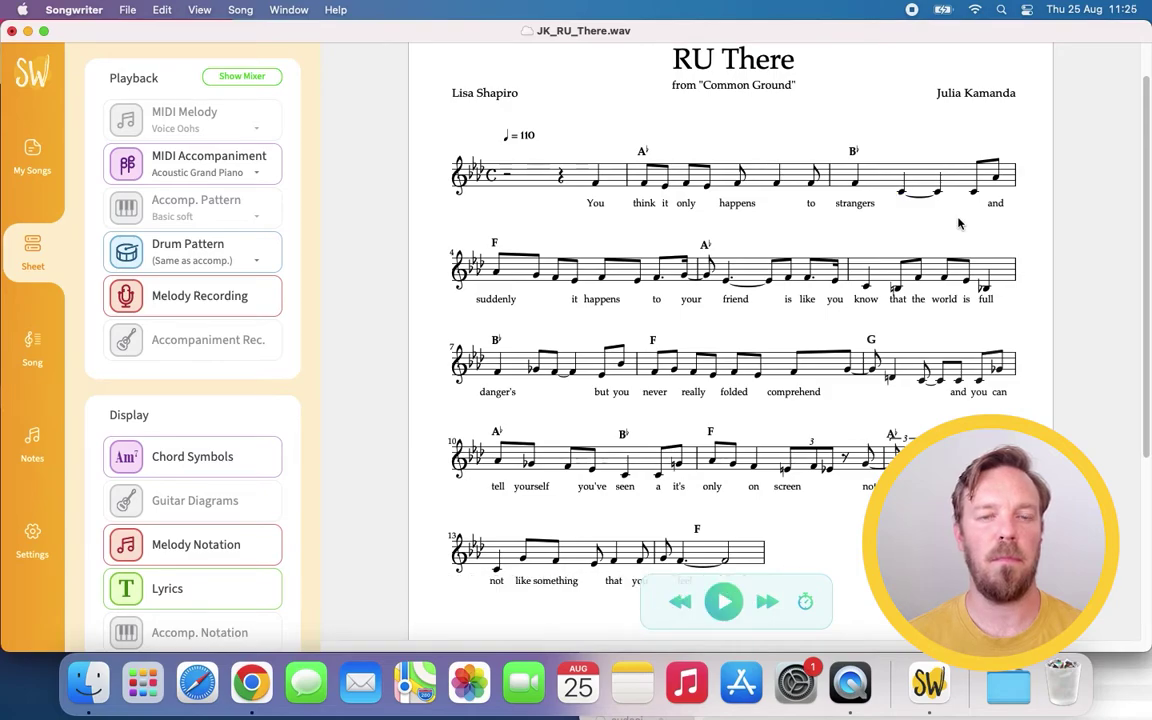
left_click(668, 278)
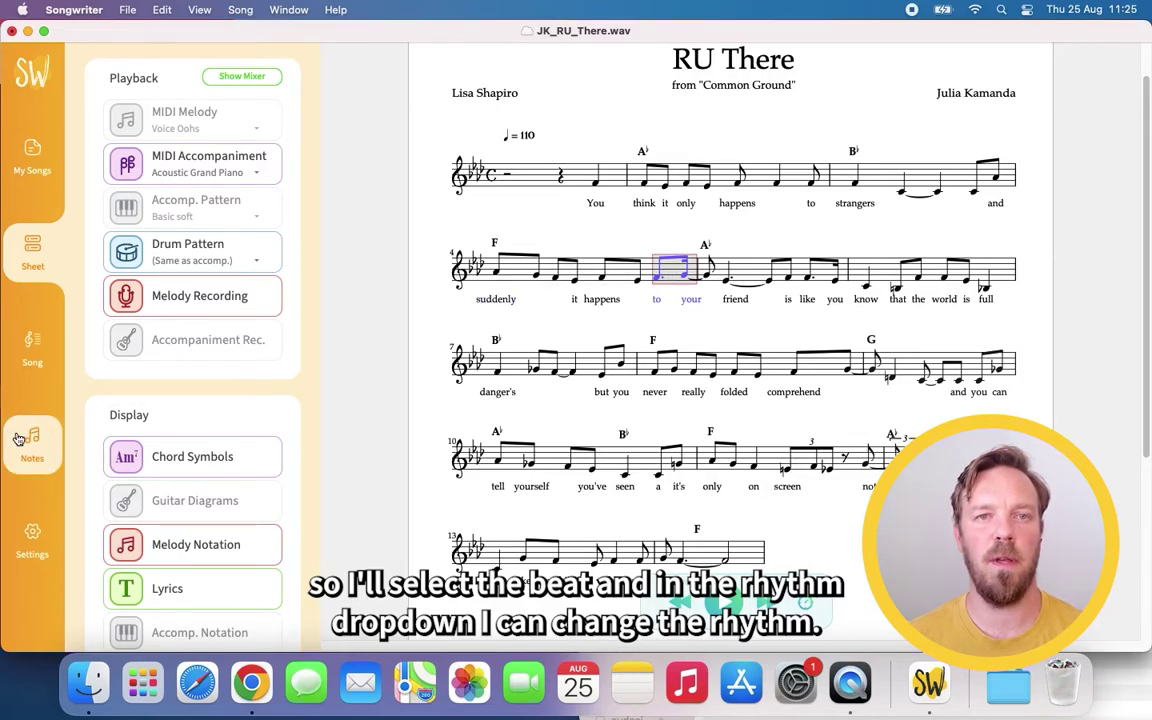
left_click(15, 400)
left_click(241, 234)
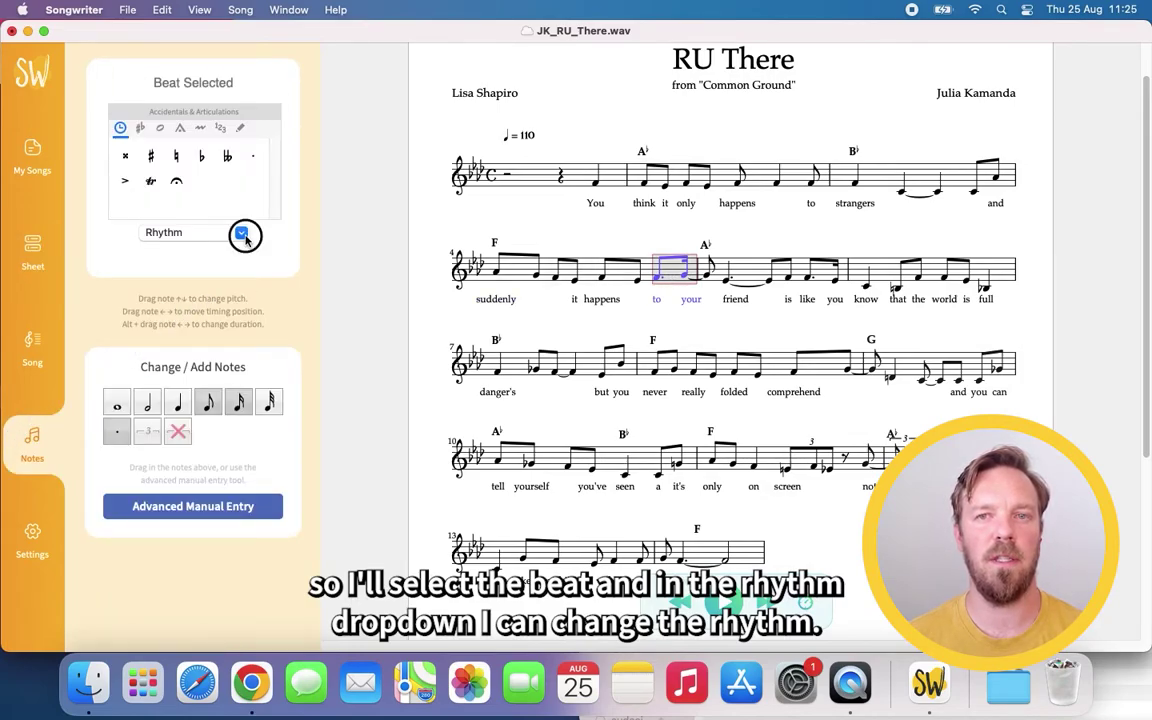
left_click(235, 259)
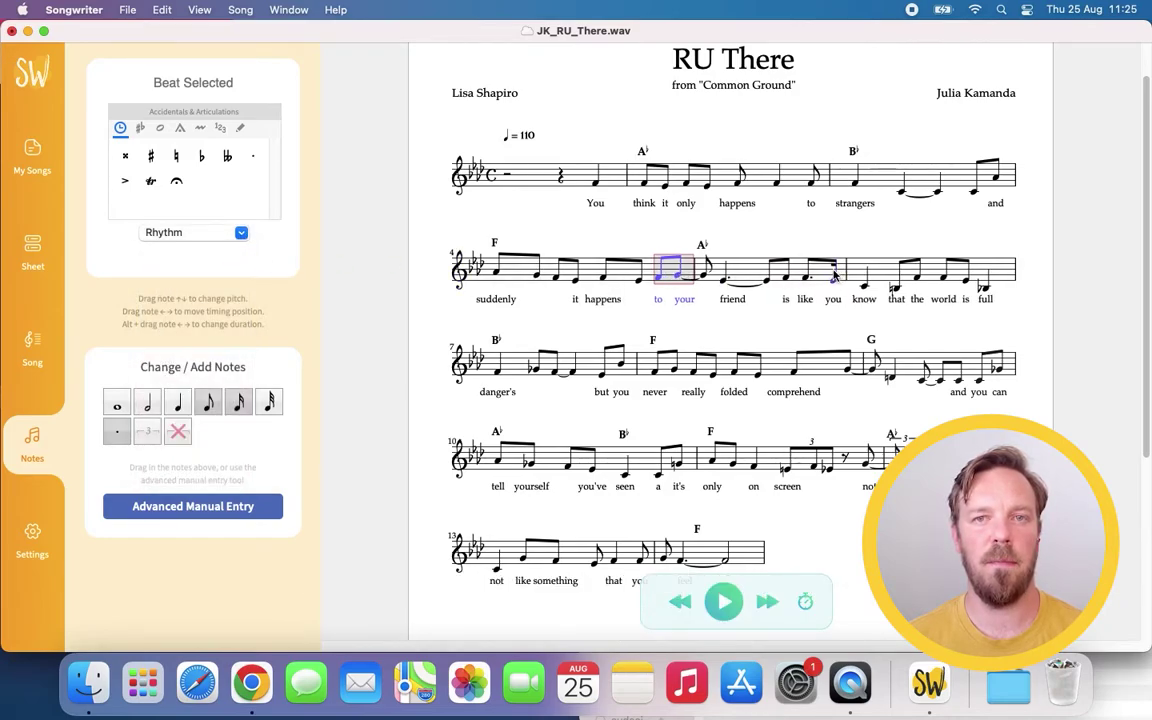
Re-notate 'like you' as two even eighths and play back the edited bars.
key("Right")
left_click(216, 232)
left_click(214, 257)
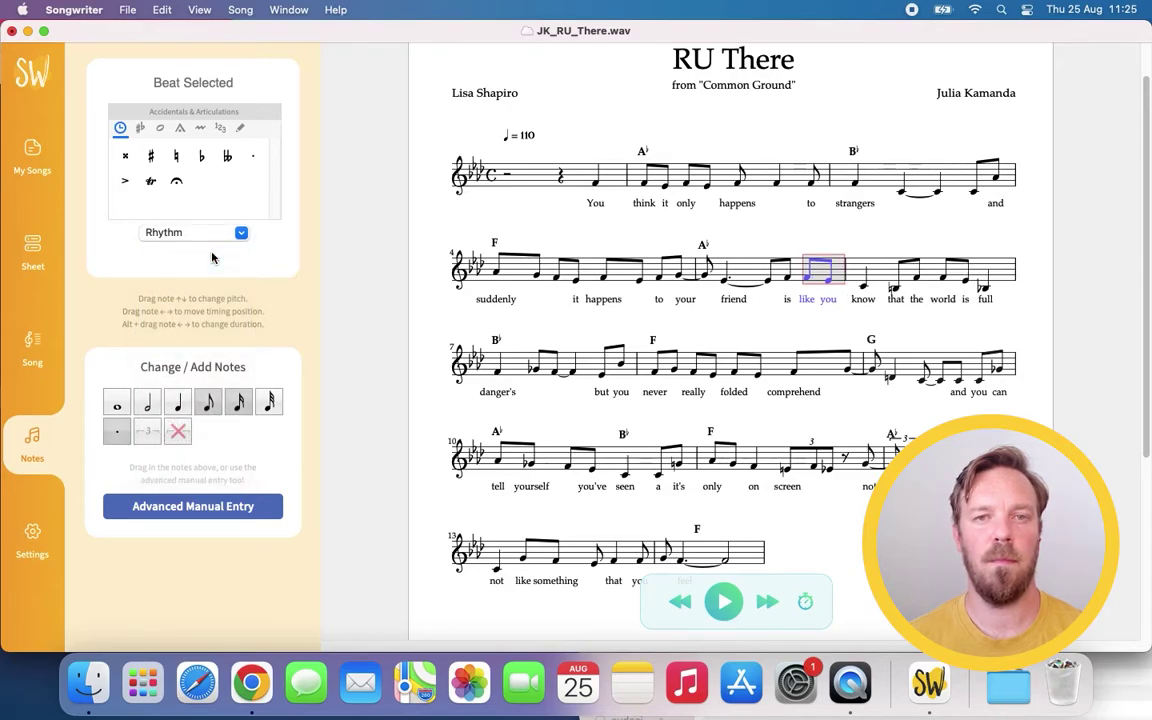
key("space")
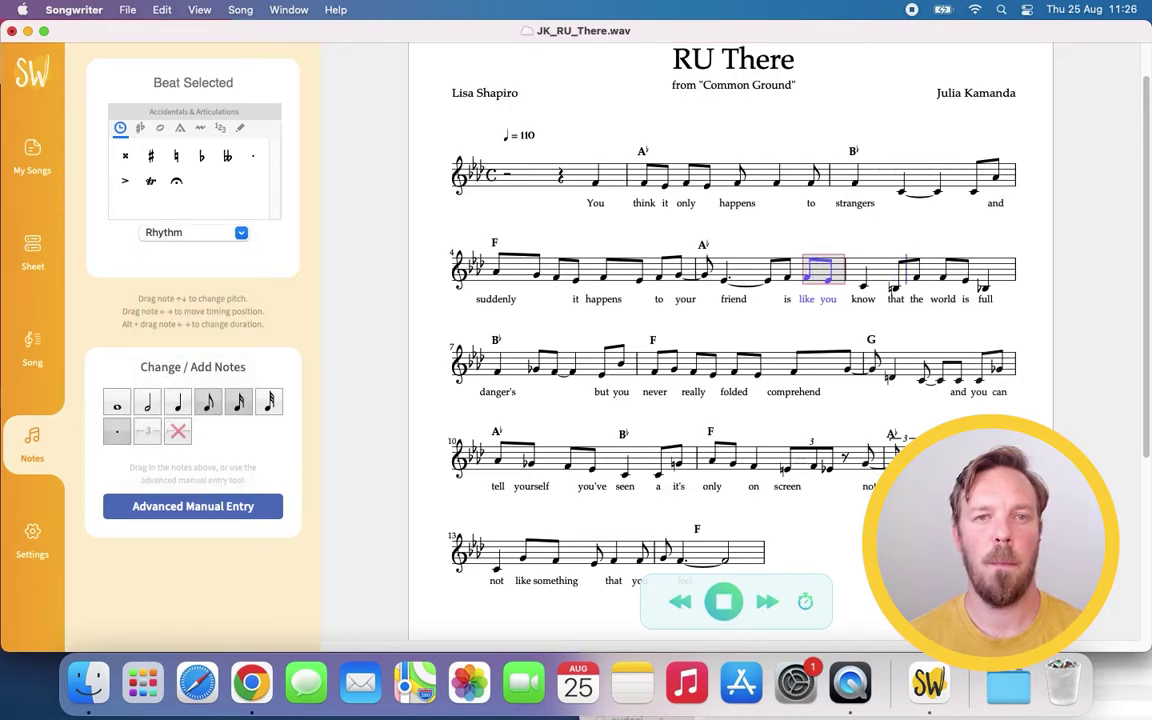
key("space")
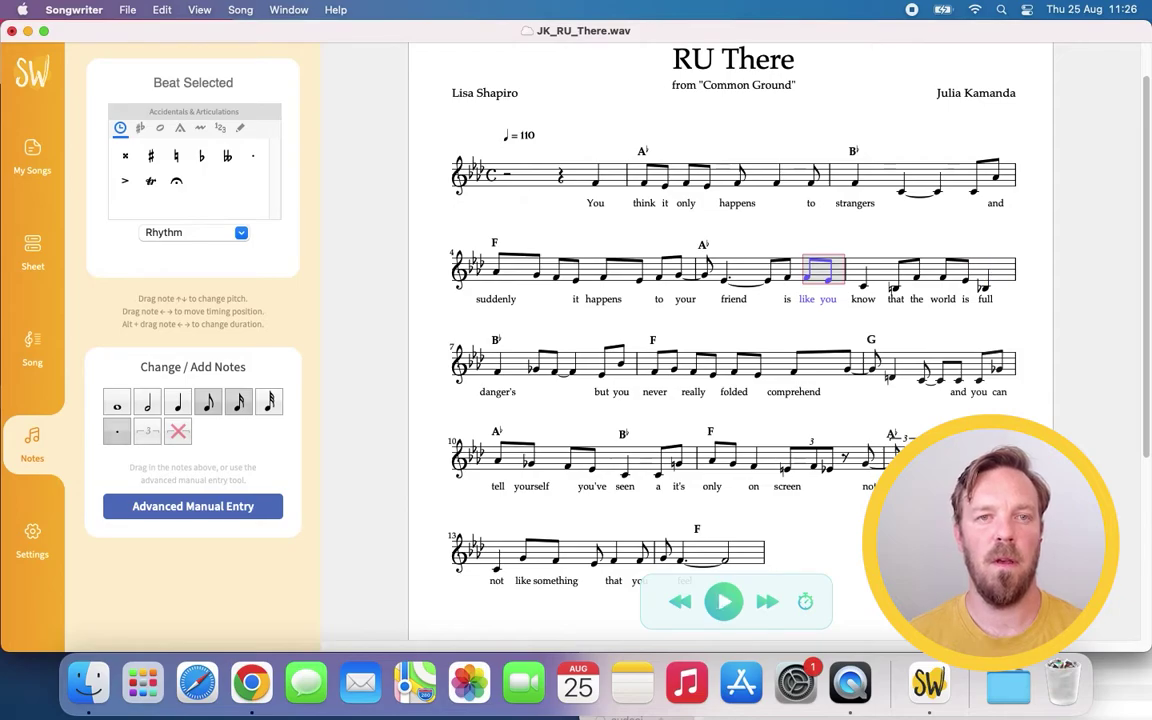
Split the 'full' note and the bar 9 note under G into eighth pairs, then play back.
left_click(987, 290)
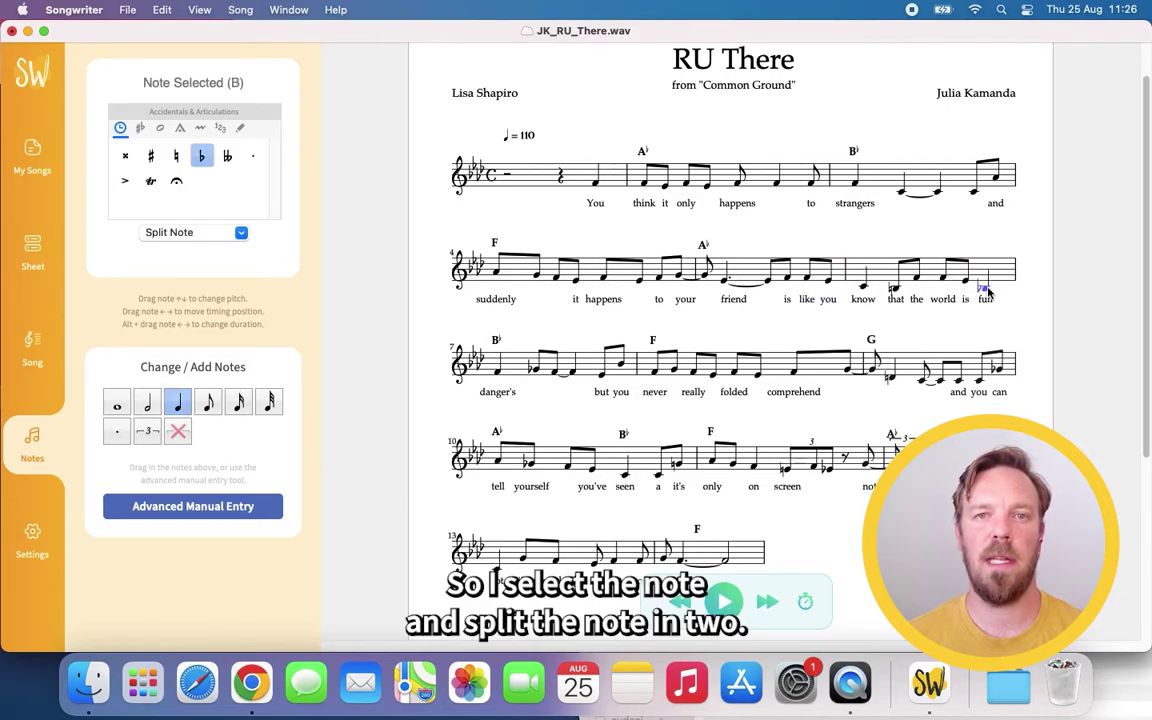
left_click(241, 232)
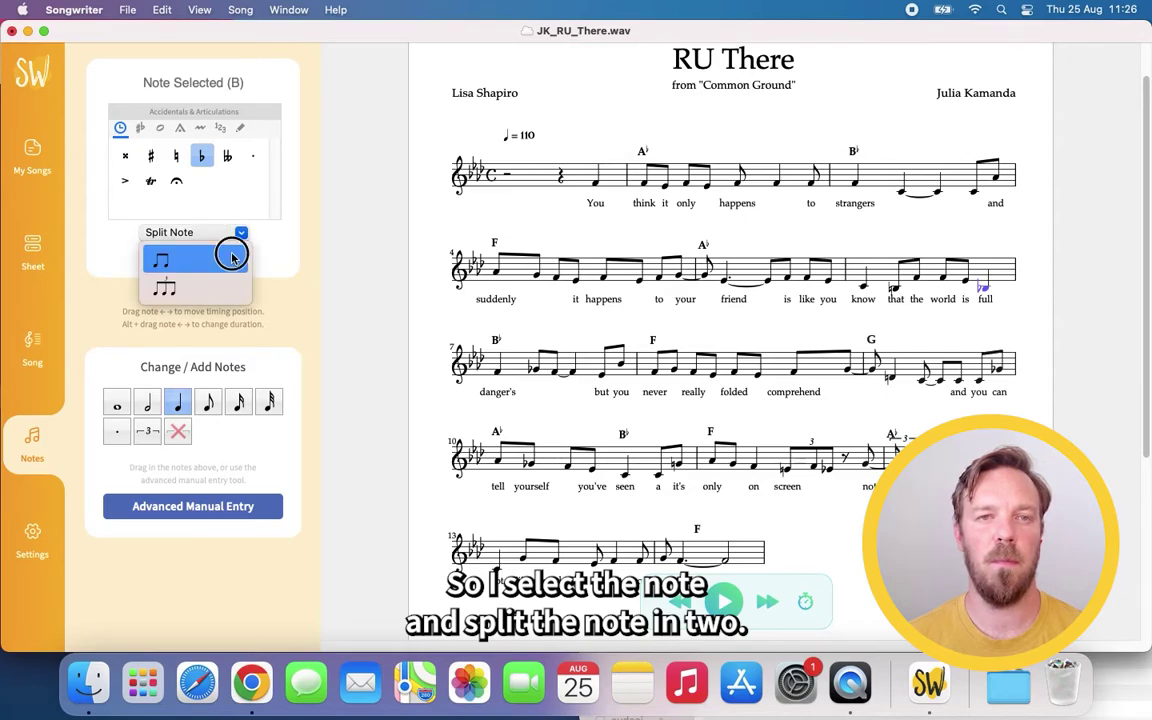
left_click(232, 259)
left_click(888, 376)
left_click(203, 238)
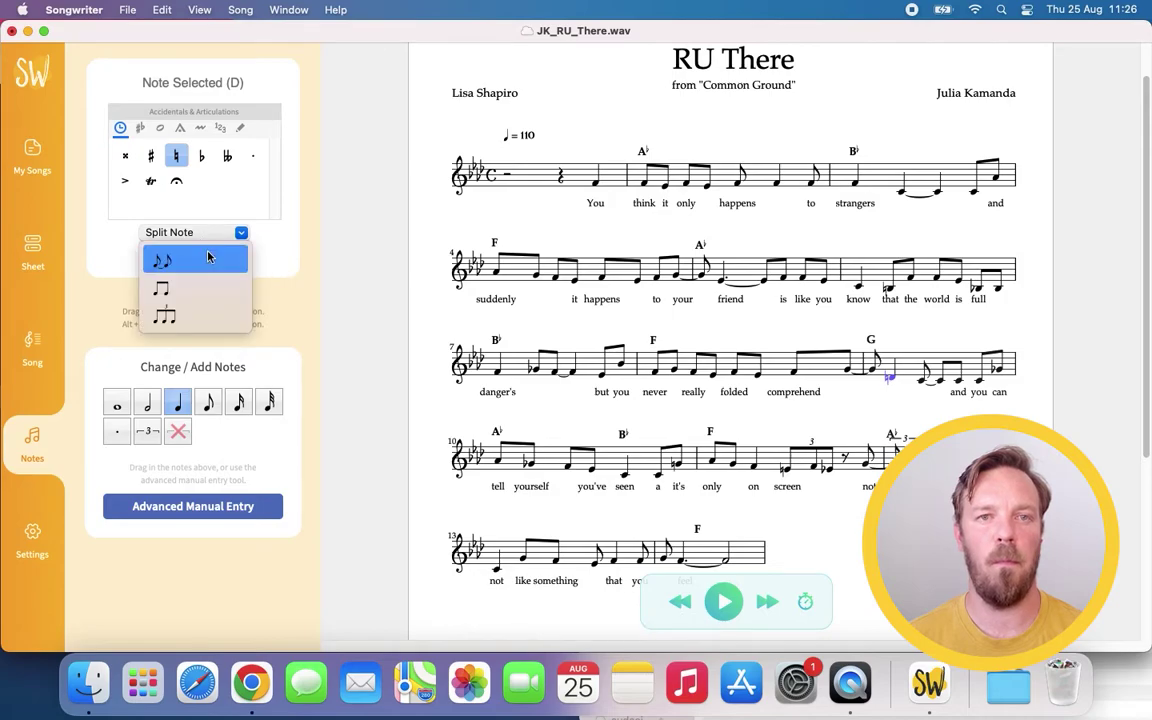
left_click(207, 283)
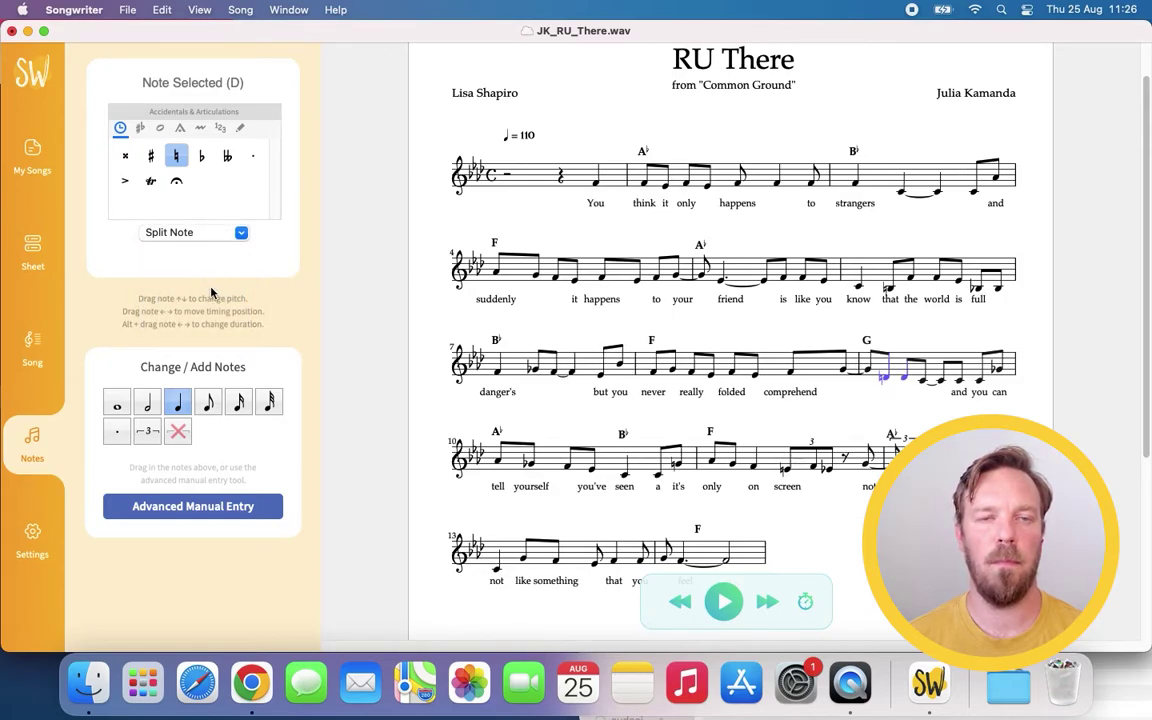
key("space")
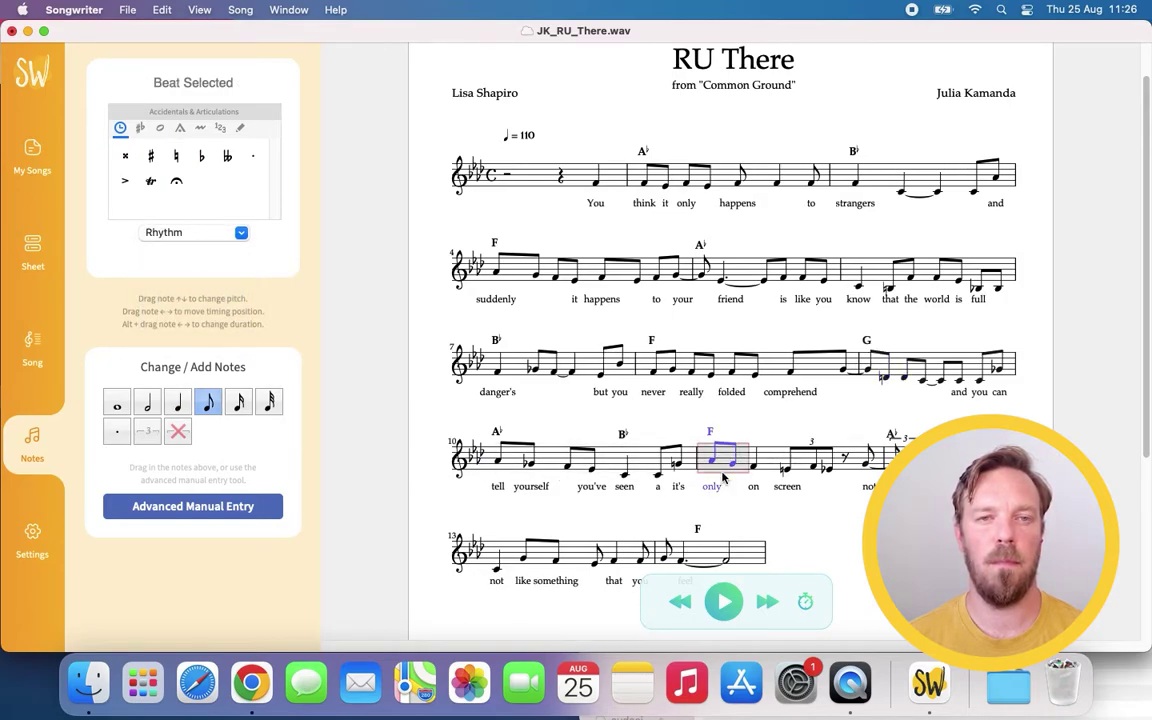
key("space")
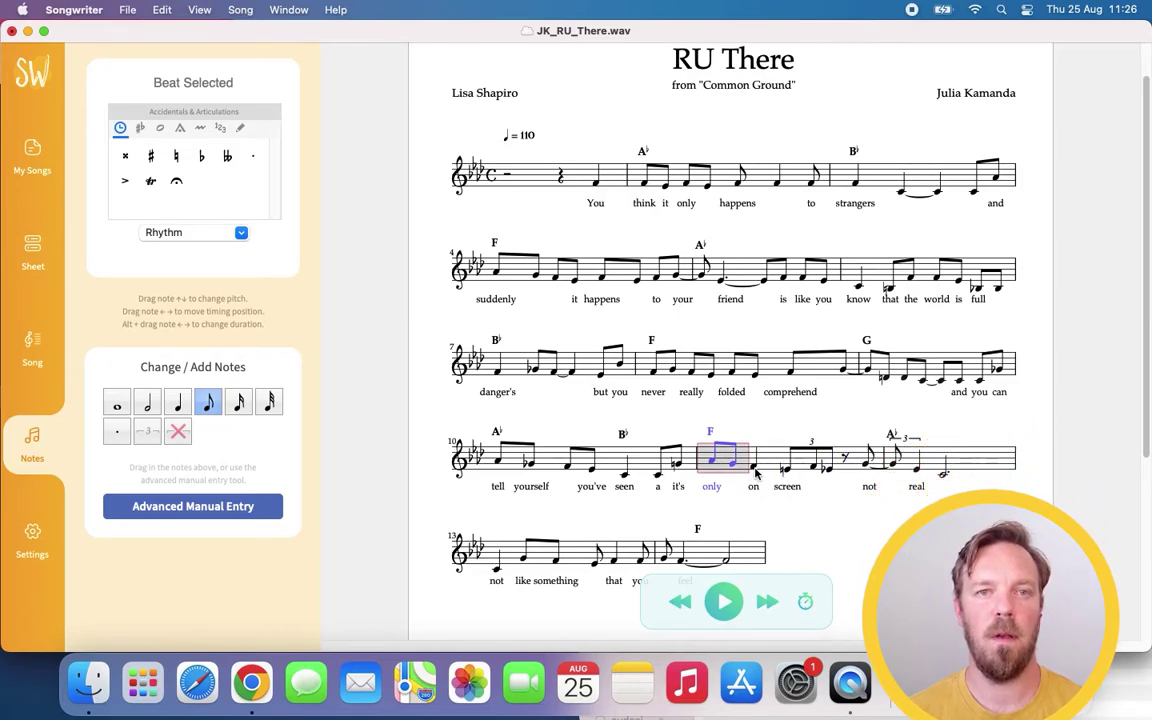
Split bar 11's F note into two eighths and select the slide's middle note.
left_click(757, 470)
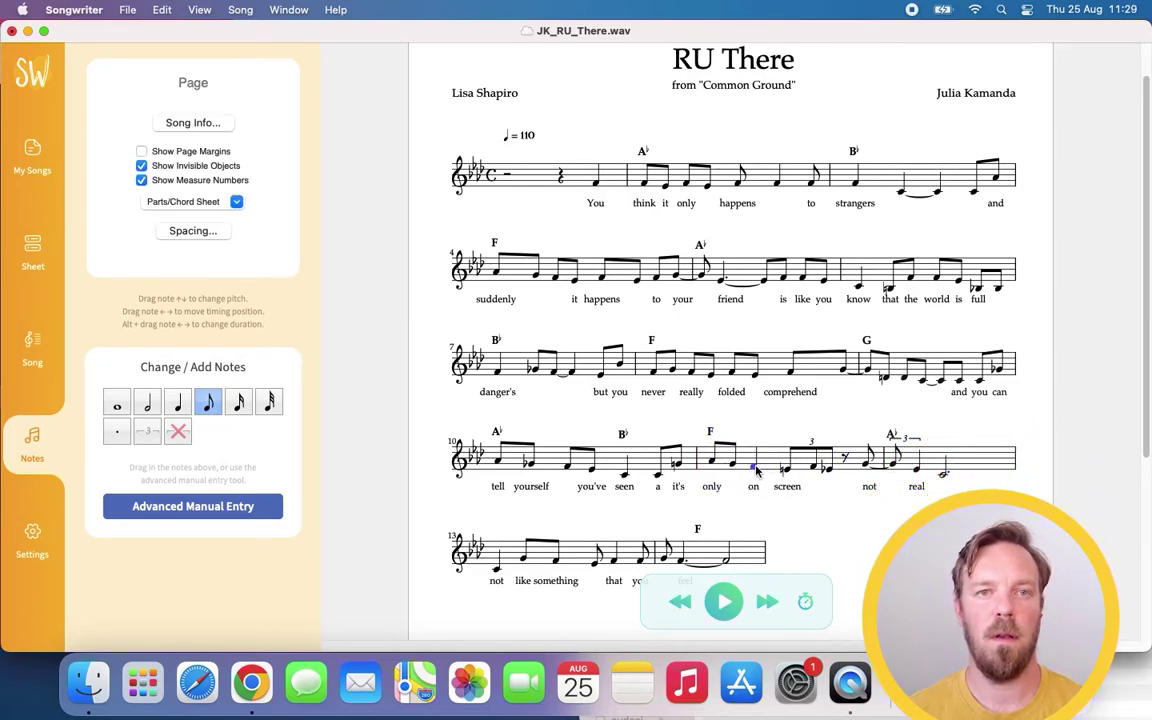
left_click(755, 467)
left_click(215, 232)
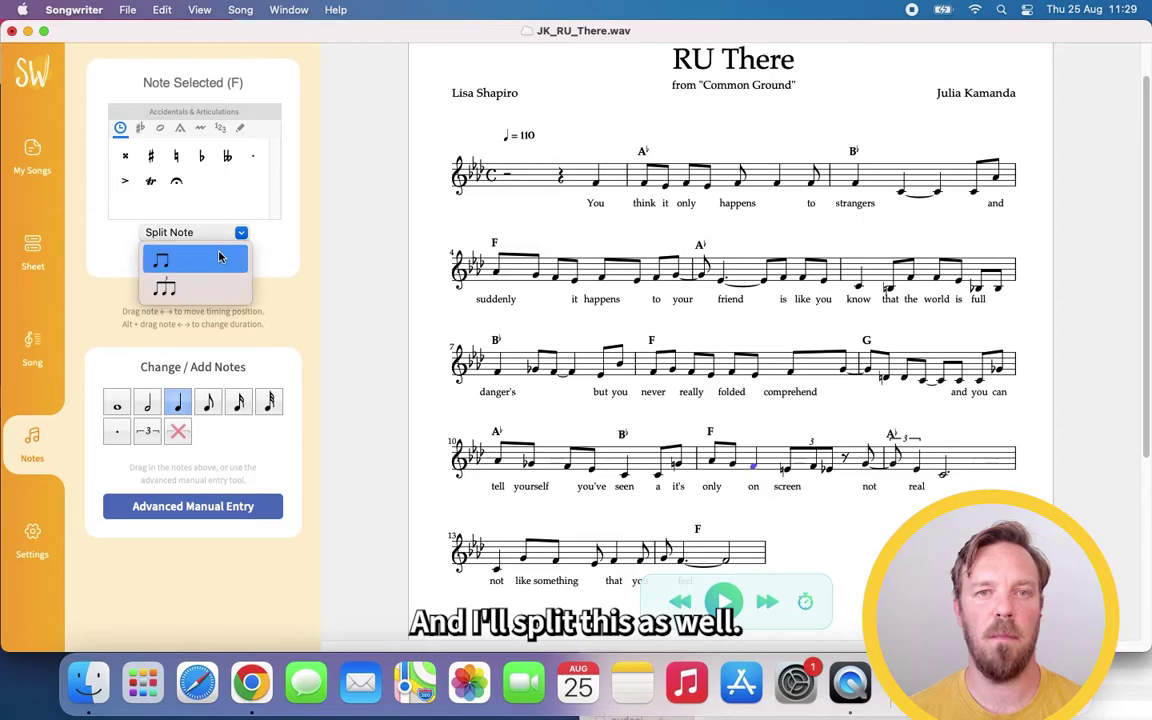
left_click(220, 259)
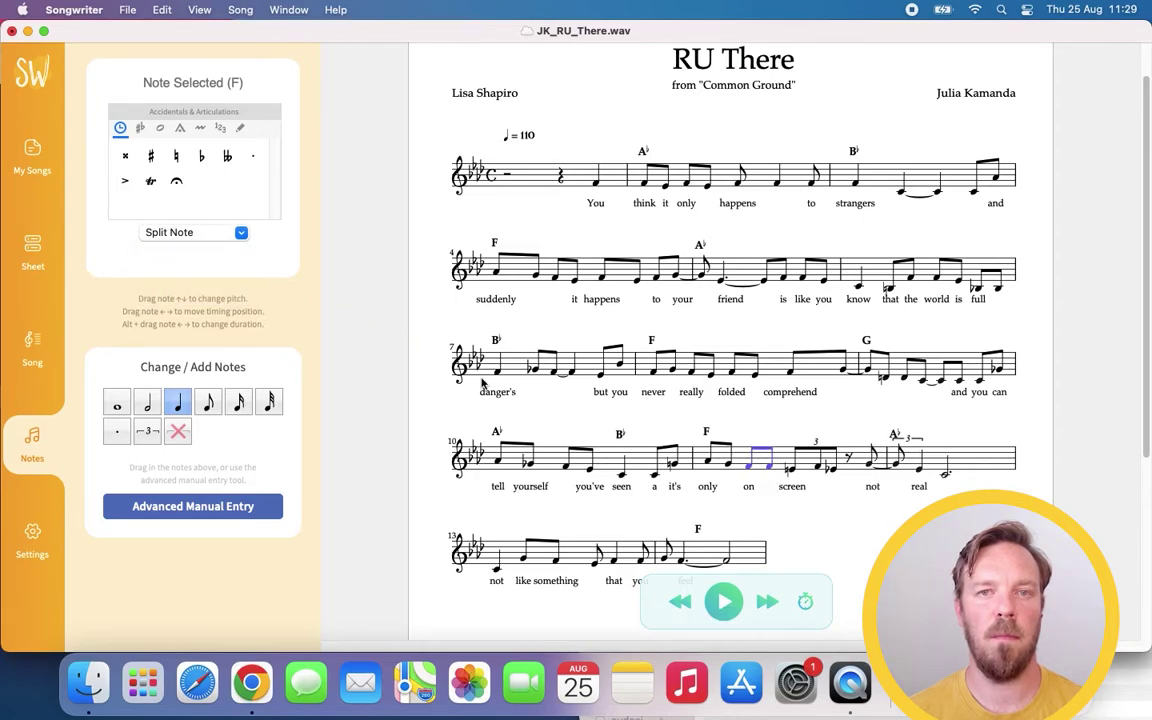
left_click(818, 465)
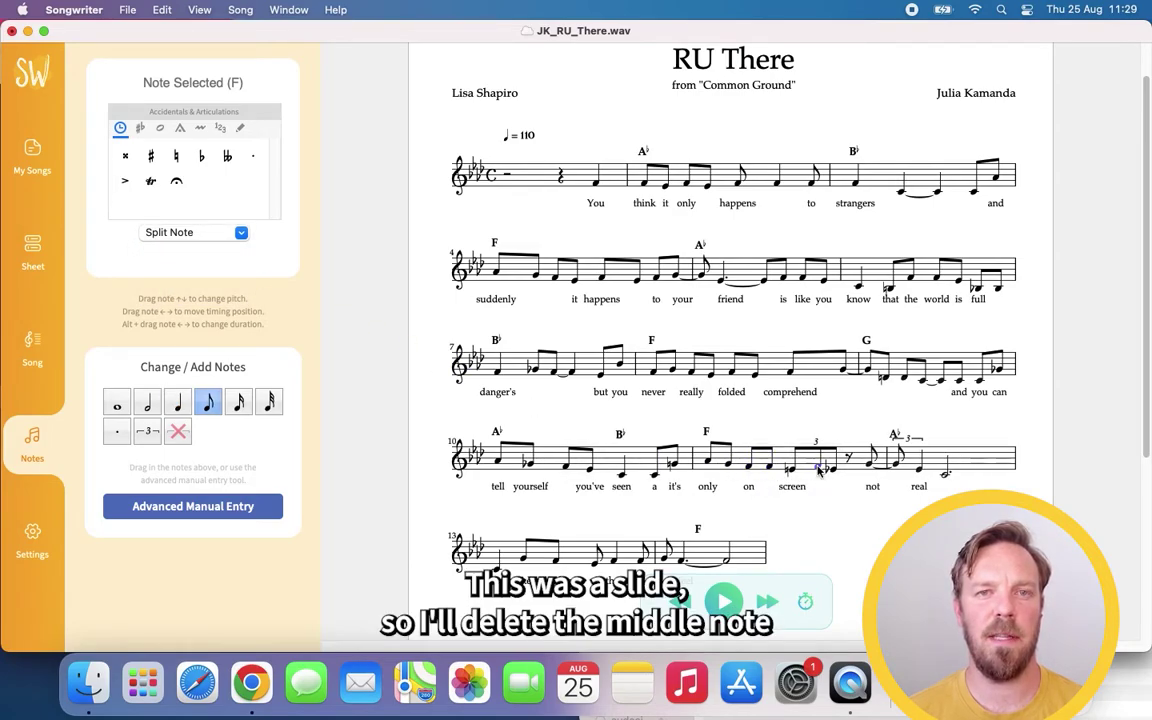
Delete the slide's middle note and turn the 'screen' triplet into two even eighths.
key("Delete")
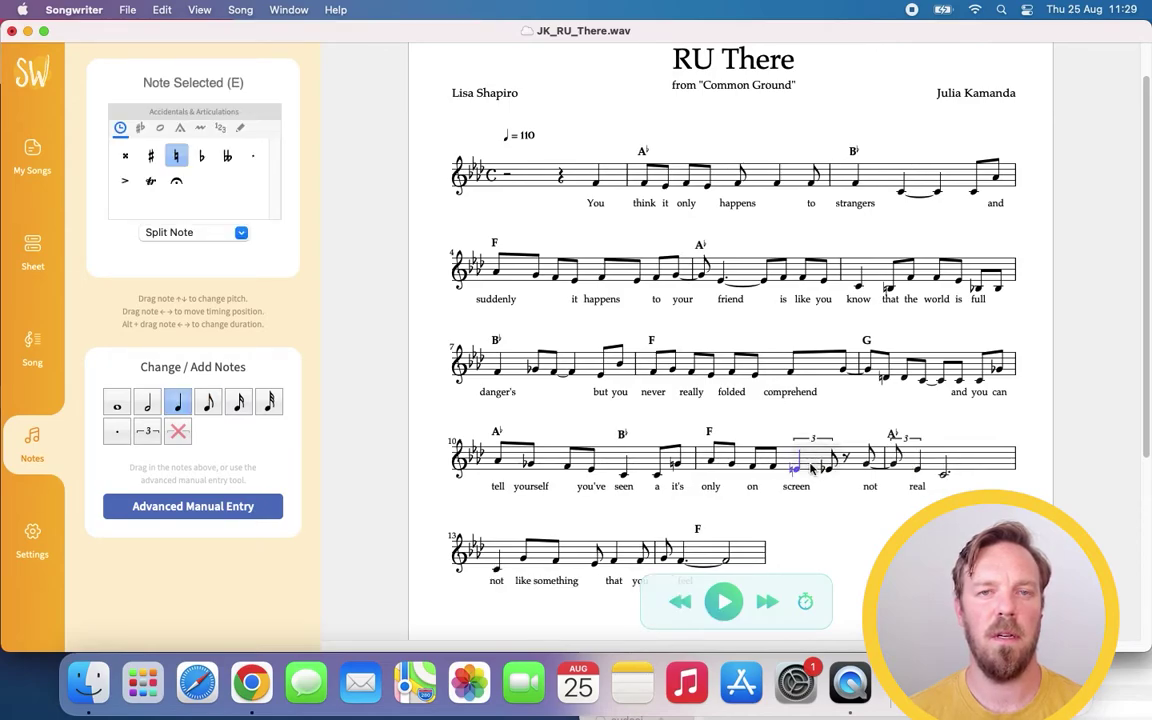
left_click(812, 468)
left_click(193, 232)
left_click(186, 251)
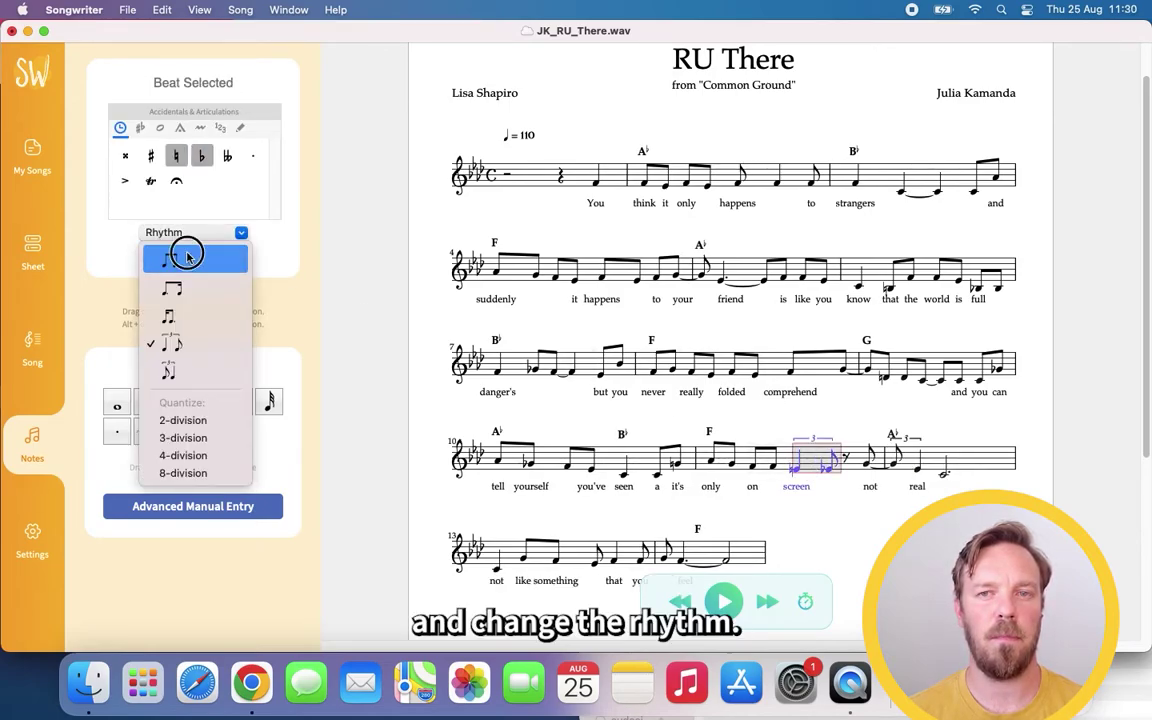
left_click(850, 532)
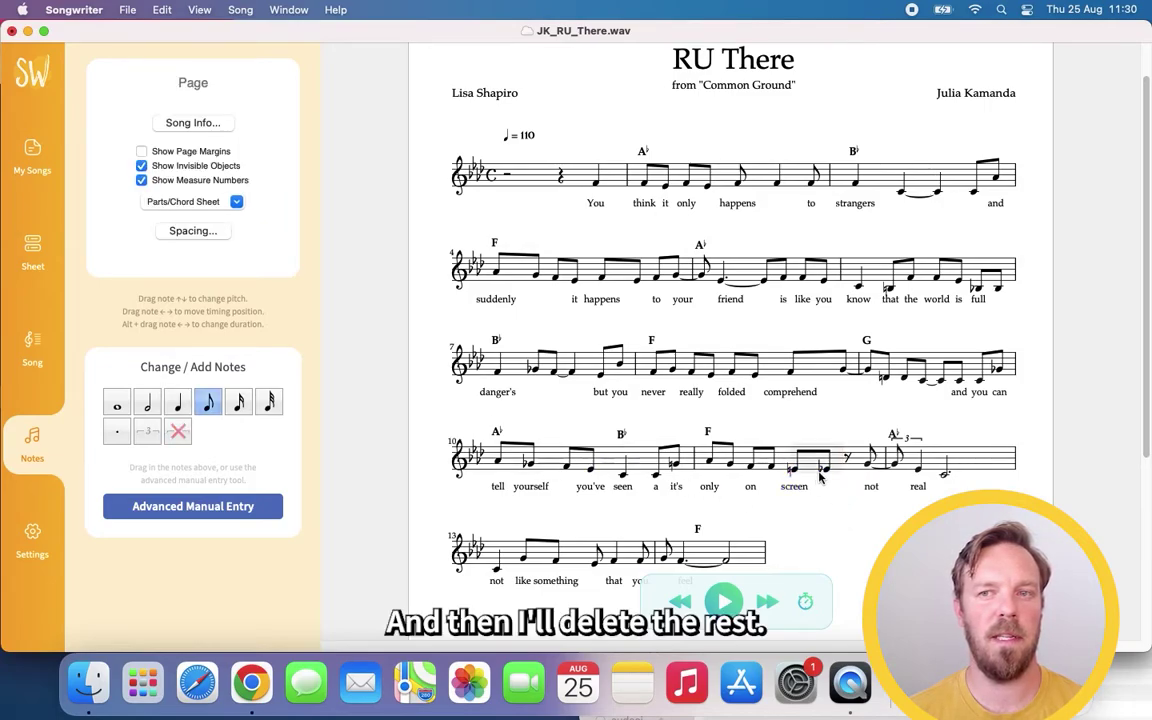
Delete the bar 11 rest and move the following note later, beamed before 'real'.
left_click(847, 459)
key("Delete")
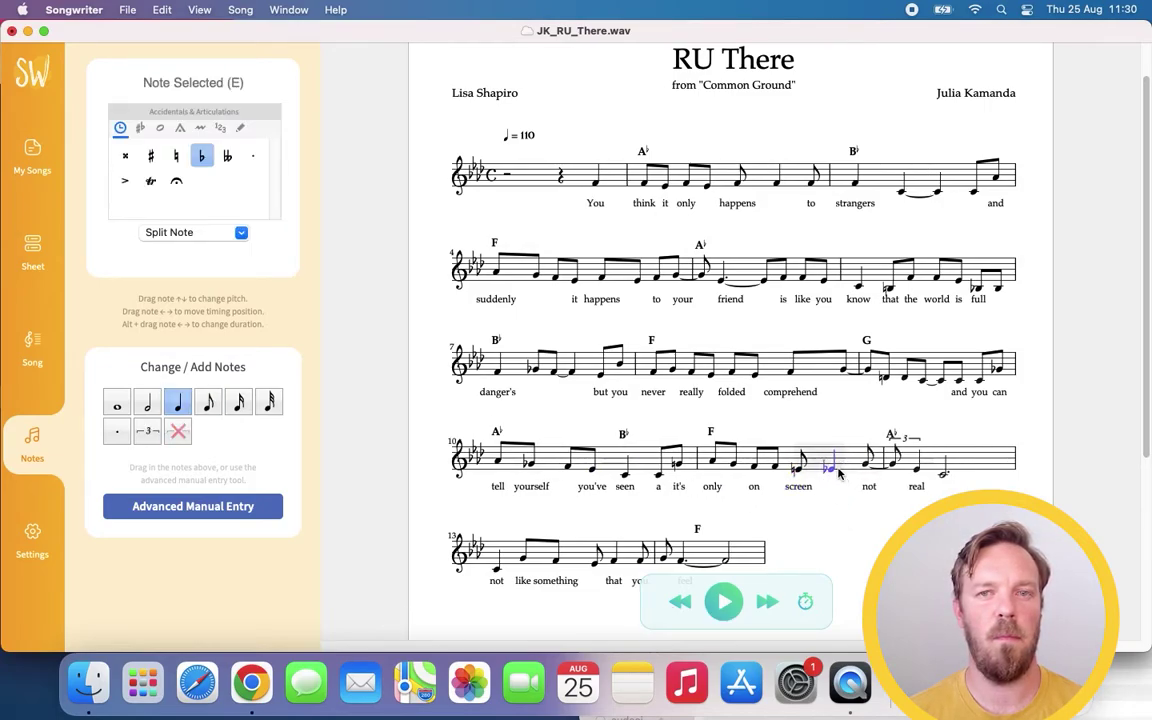
left_click(832, 474)
left_click_drag(832, 474, 856, 477)
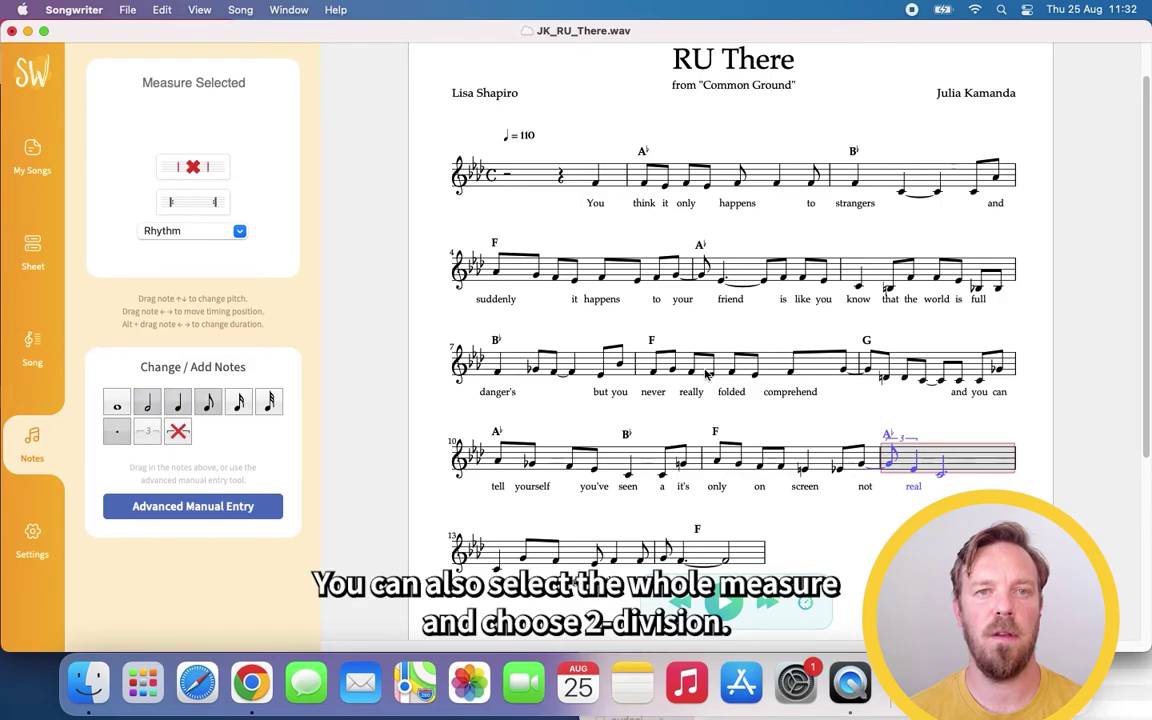
Quantize the 'real' bar to 2-division, drag its last note later, and show saved songs.
left_click(233, 233)
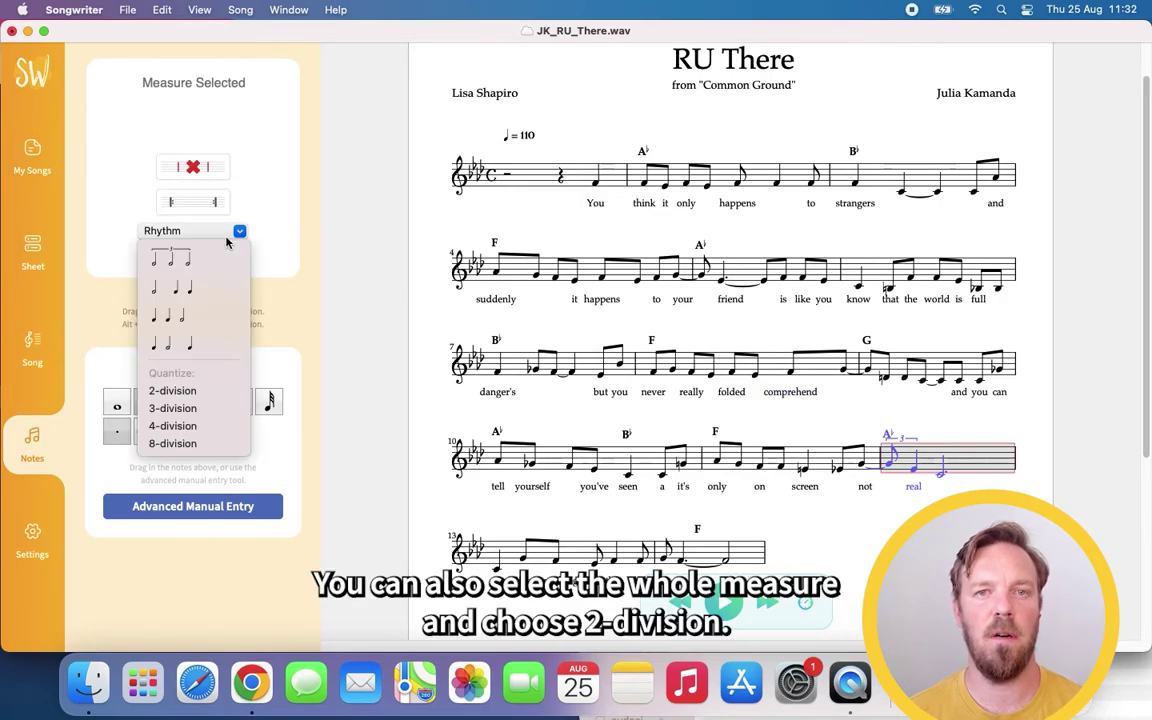
left_click(206, 393)
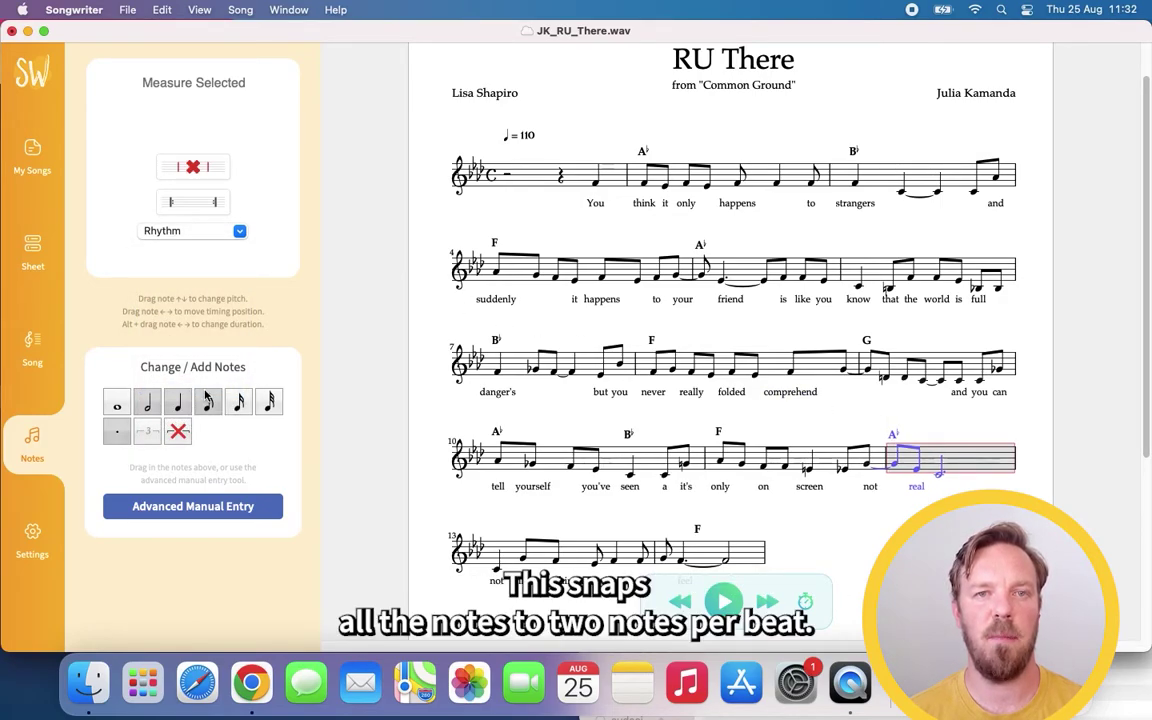
left_click(769, 535)
left_click_drag(938, 467, 960, 475)
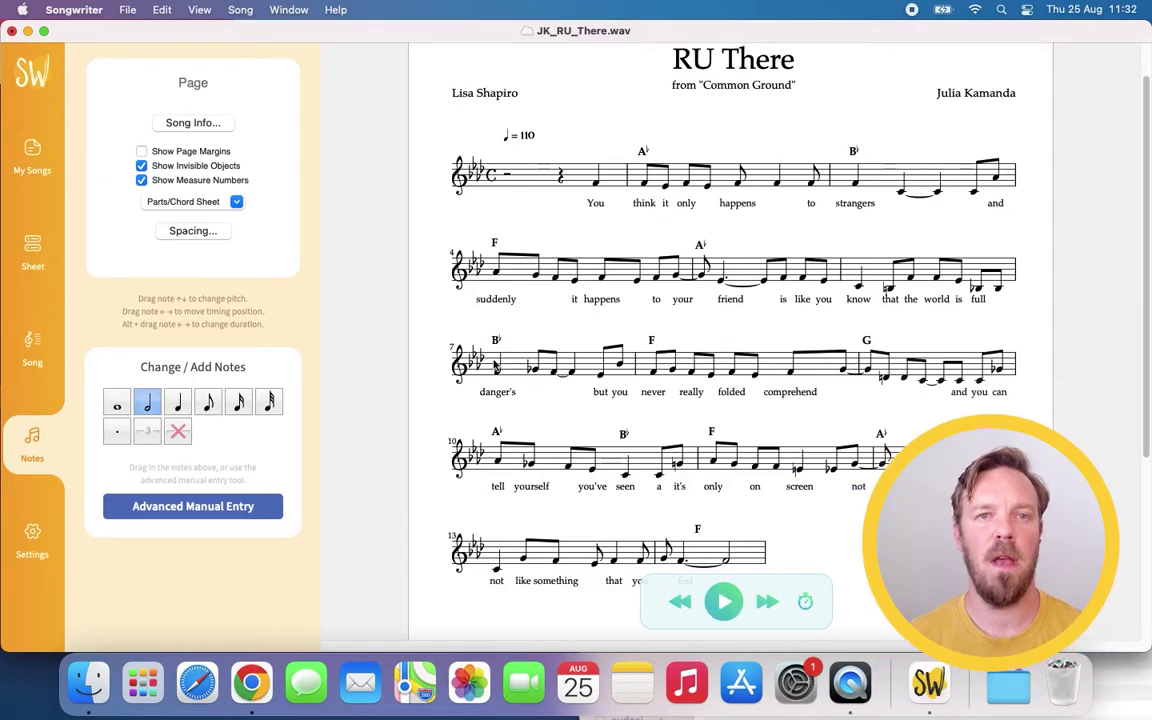
left_click(60, 163)
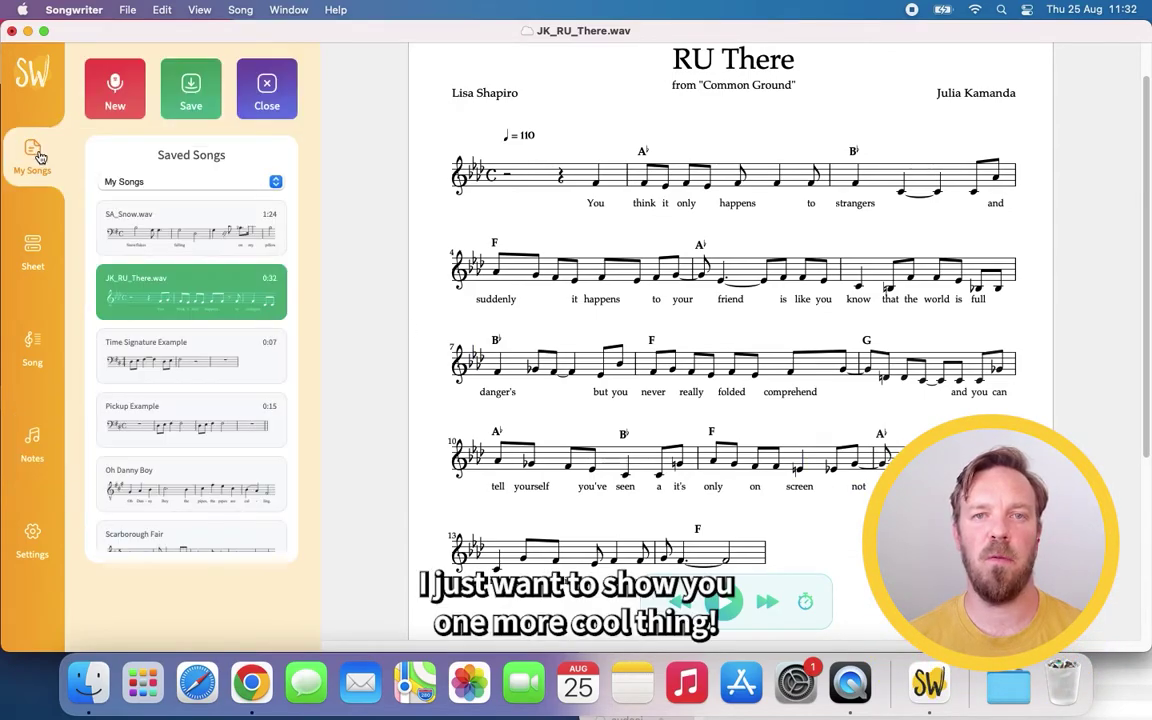
Open the SA_Snow.wav example from Saved Songs and play it through once.
left_click(182, 238)
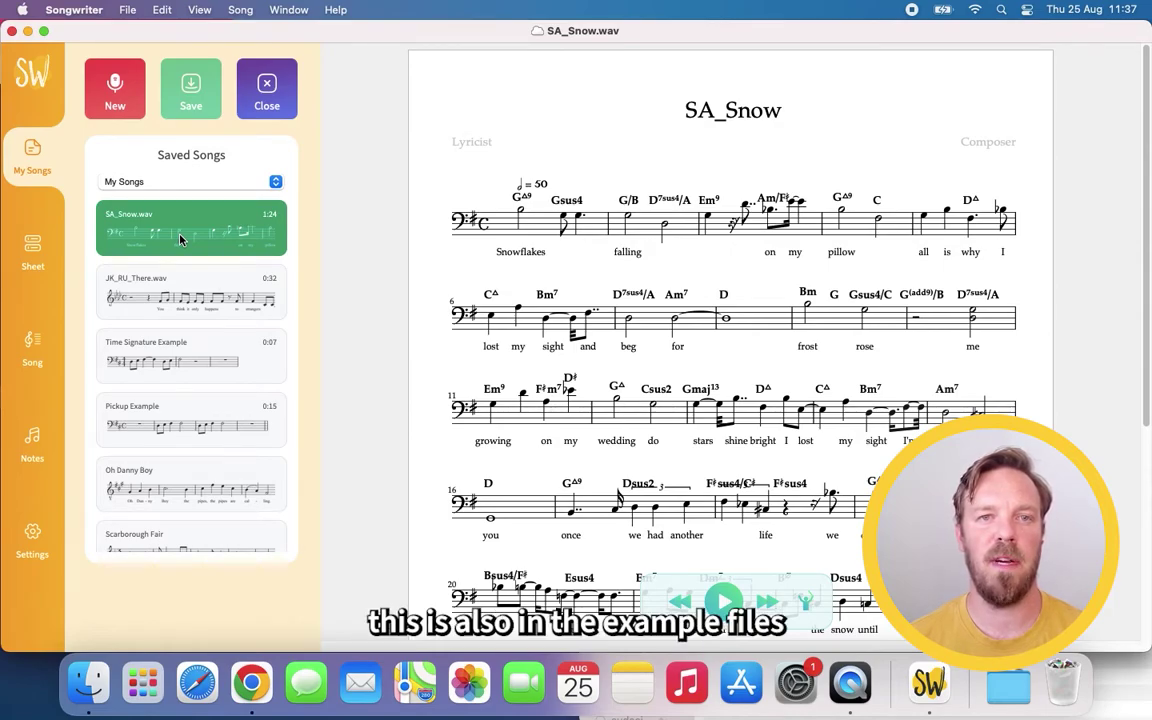
key("space")
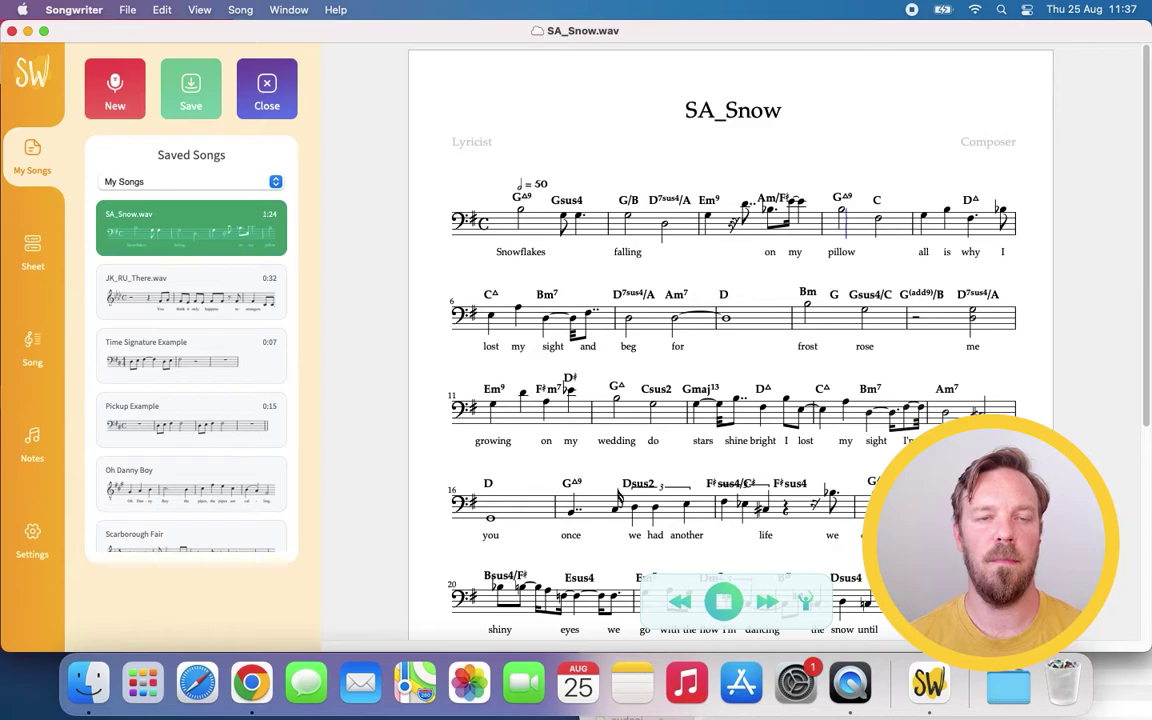
key("space")
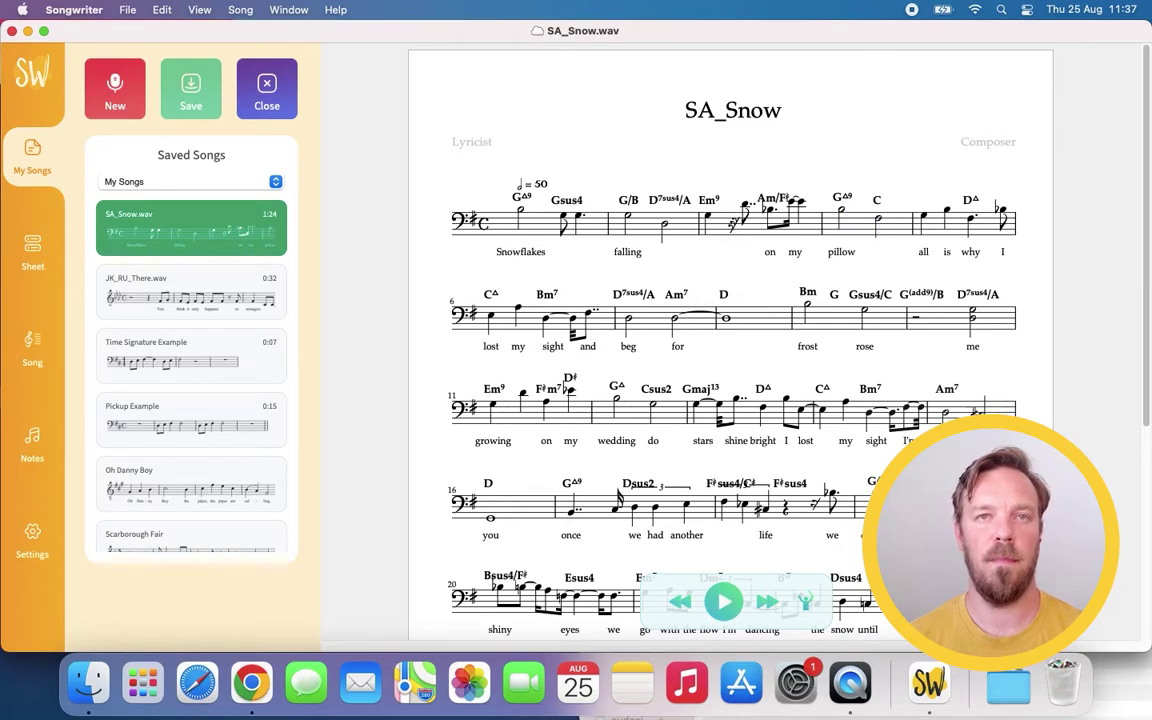
left_click(22, 338)
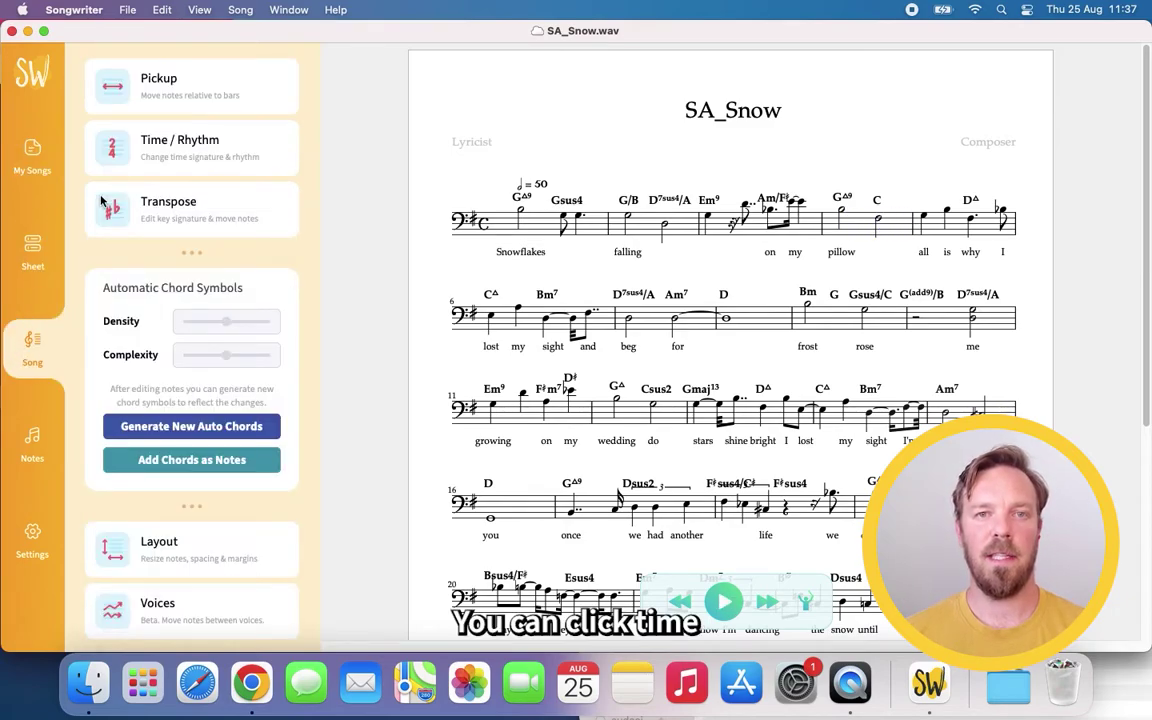
left_click(114, 147)
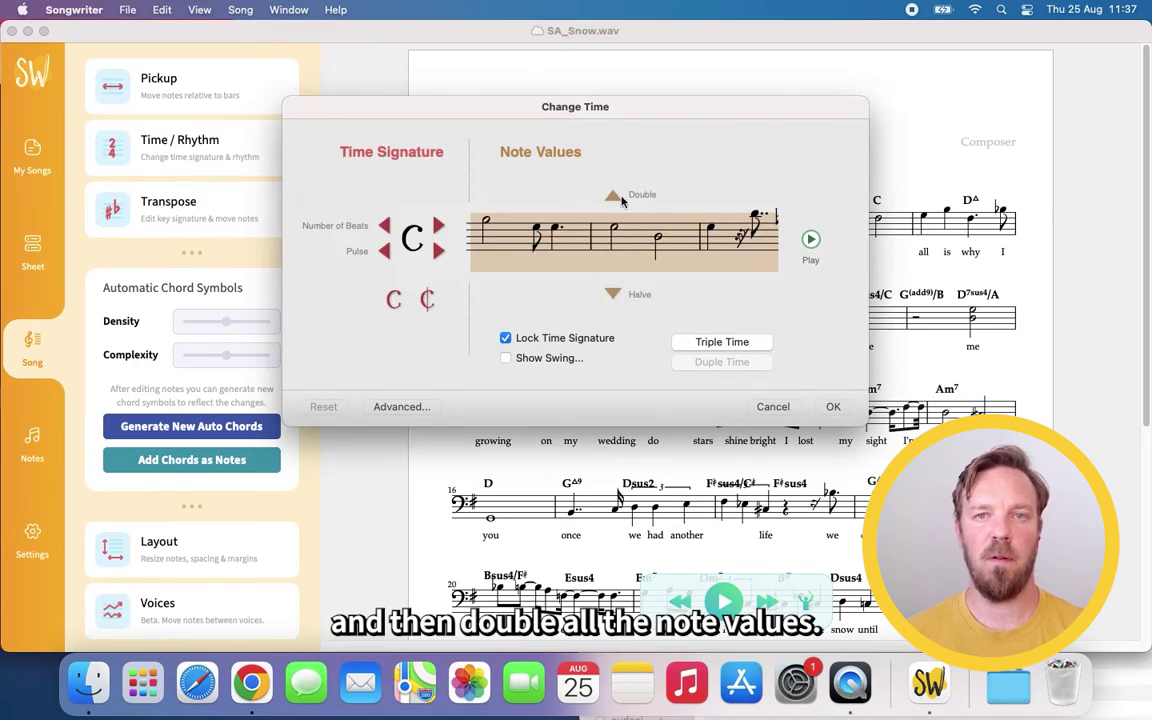
left_click(614, 196)
left_click(832, 409)
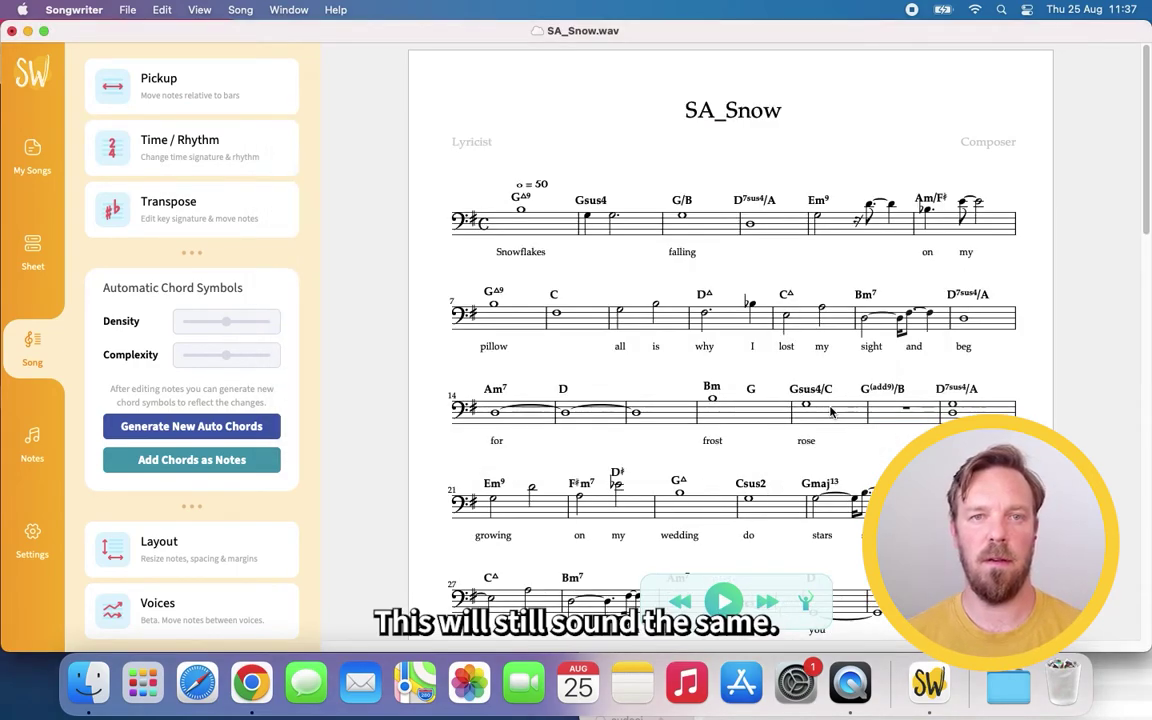
key("space")
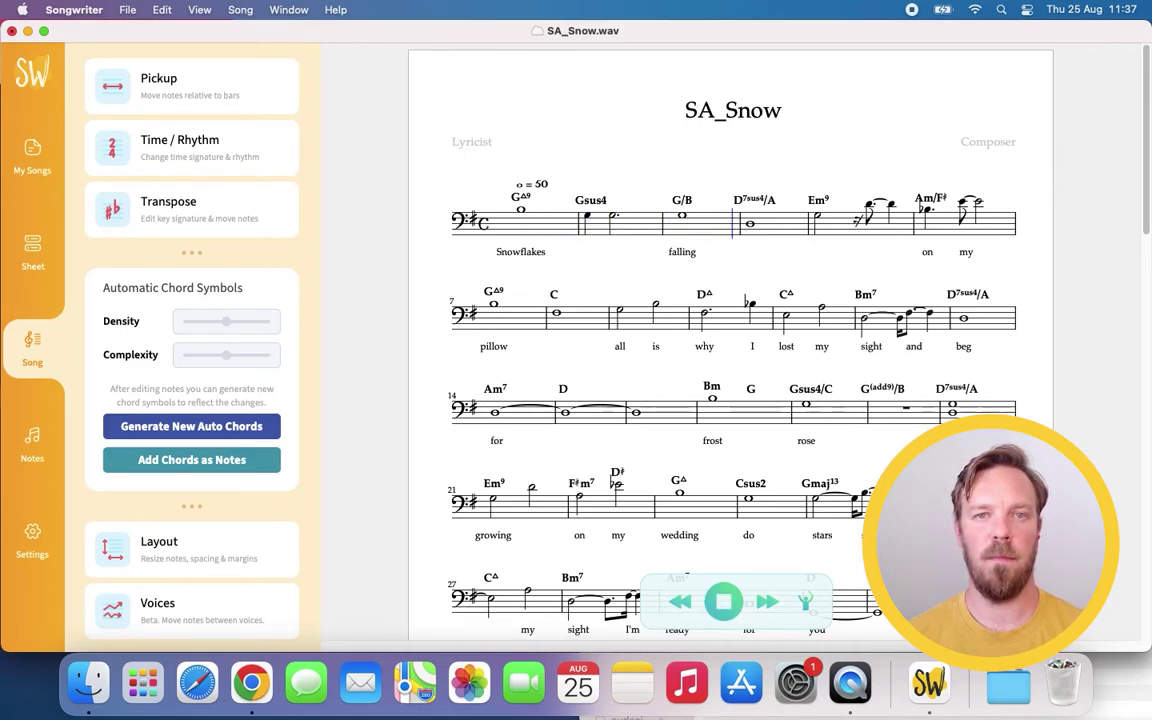
key("space")
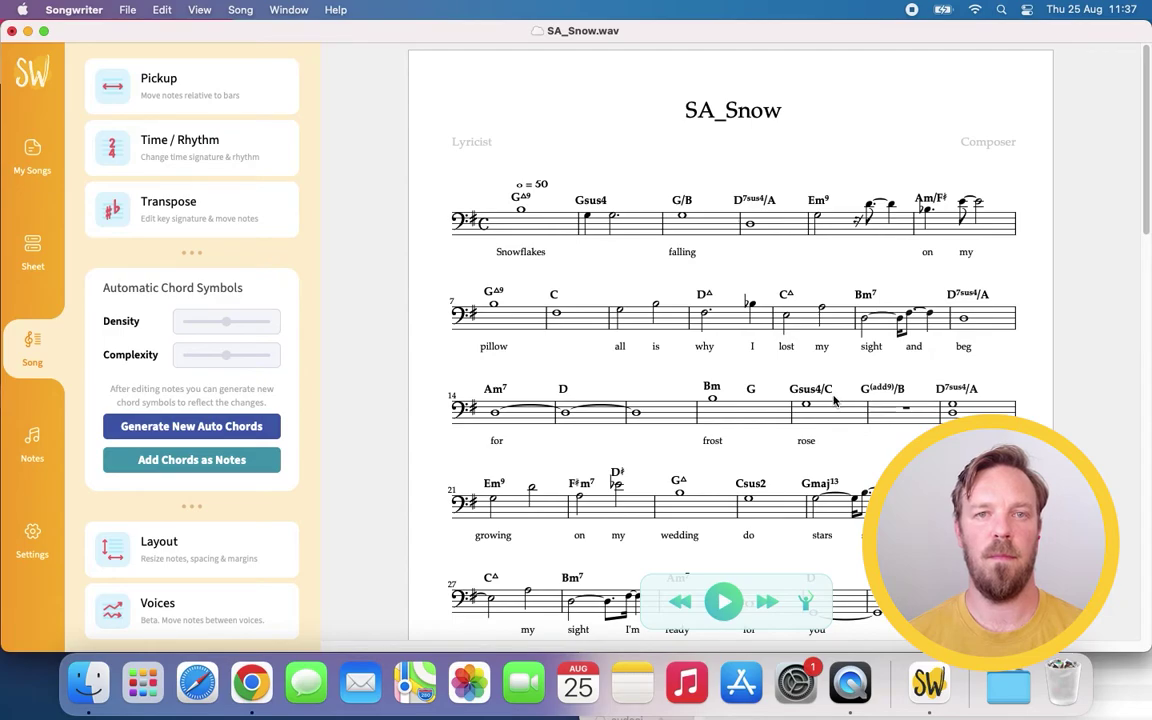
key("super+z")
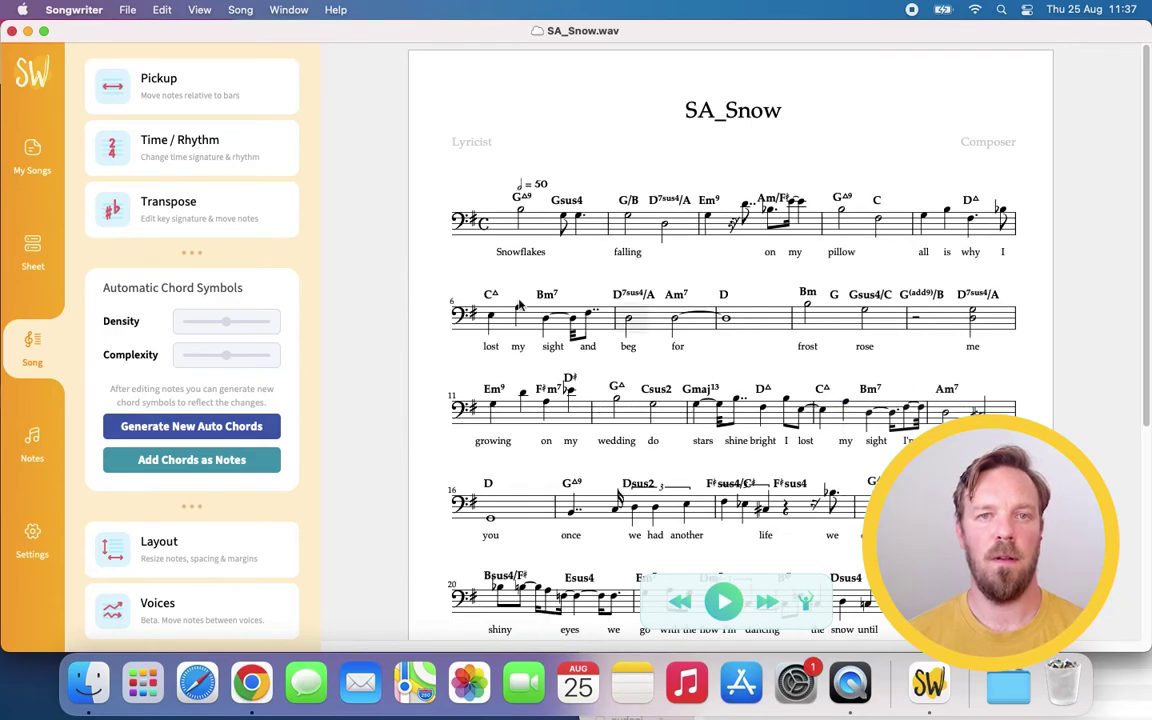
Re-notate SA_Snow in triple time with a quarter-note pulse and 3 beats per bar, then stop playback.
left_click(144, 152)
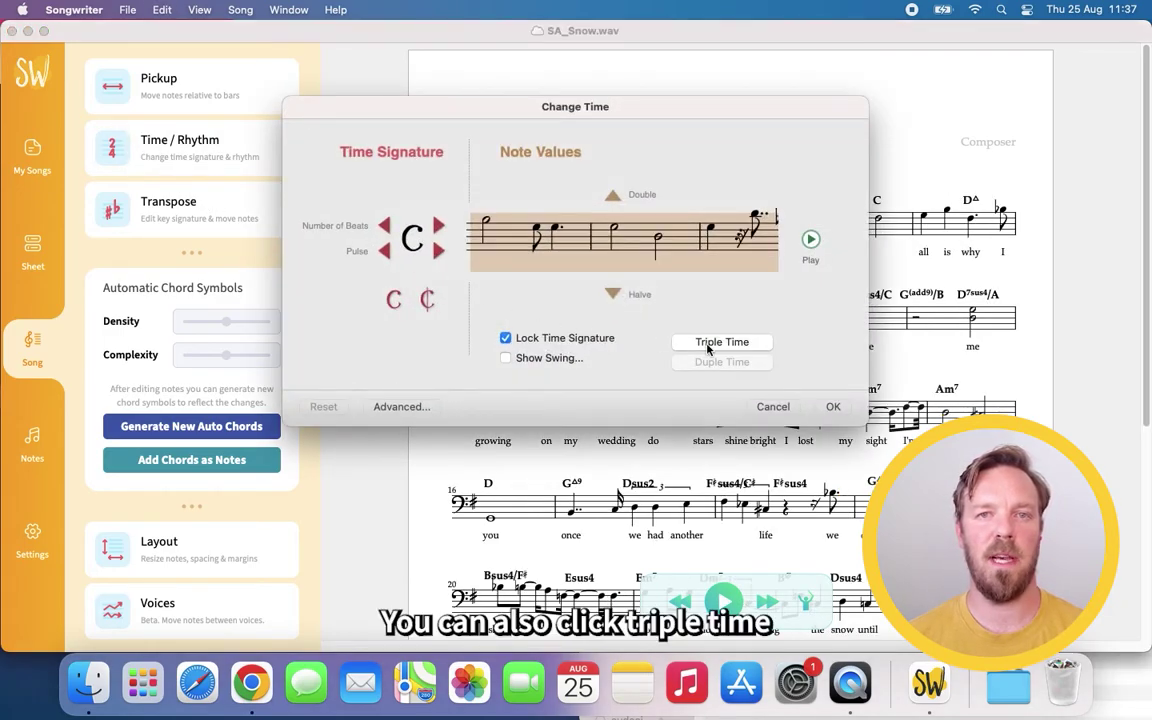
left_click(708, 347)
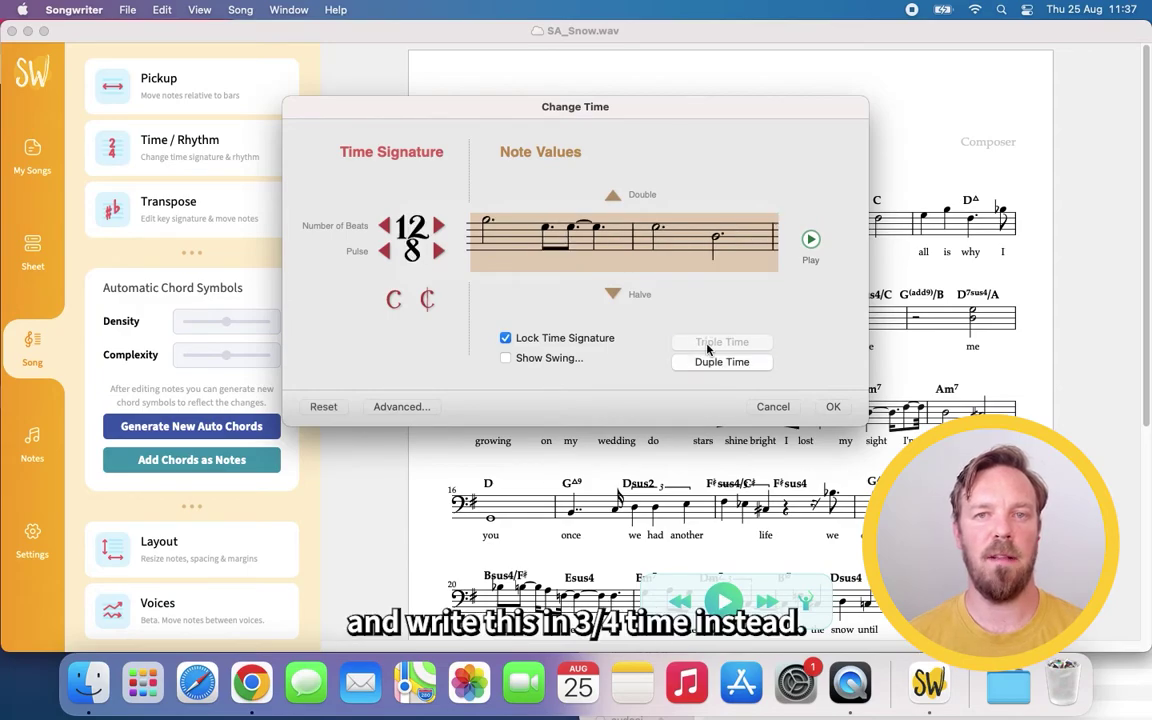
left_click(437, 251)
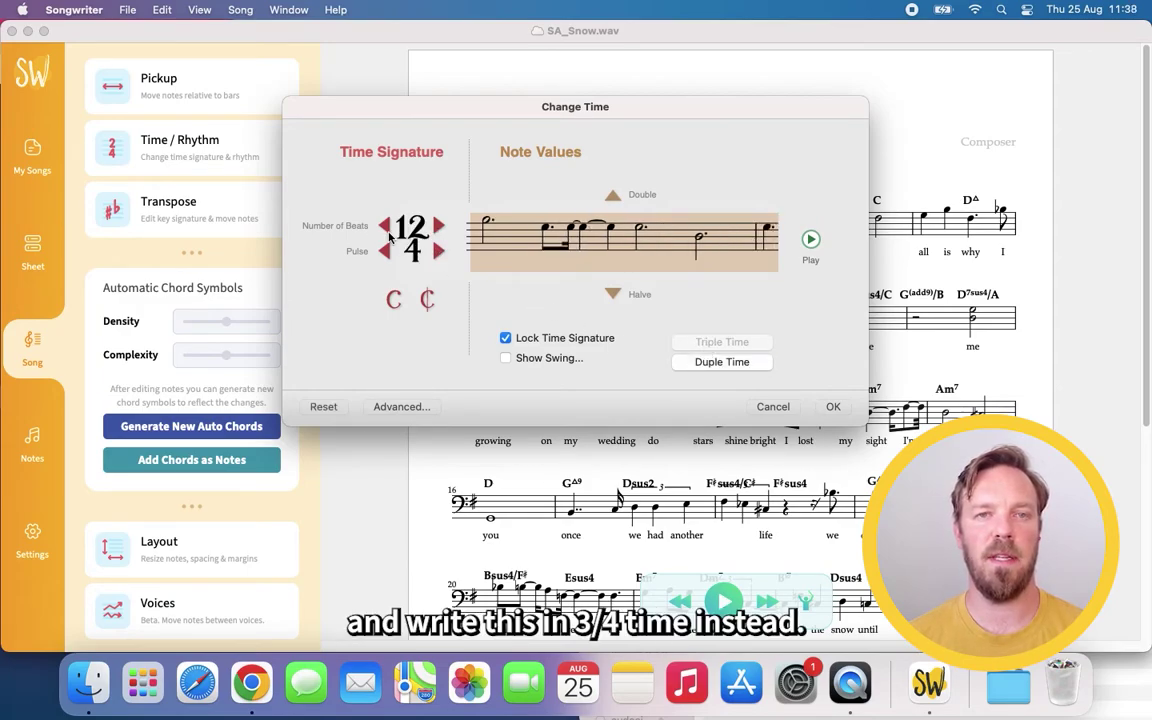
left_click(385, 227)
left_click(385, 227)
left_click(385, 227)
left_click(385, 227)
left_click(385, 227)
left_click(385, 227)
left_click(385, 227)
left_click(385, 227)
left_click(385, 227)
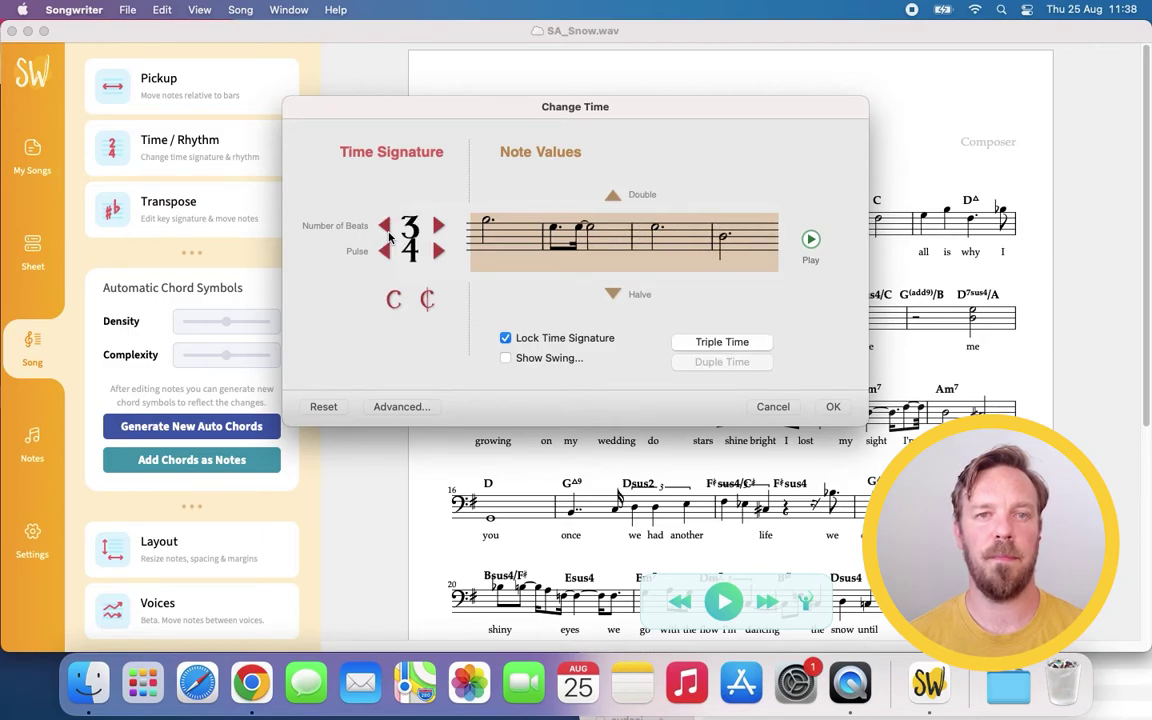
left_click(831, 407)
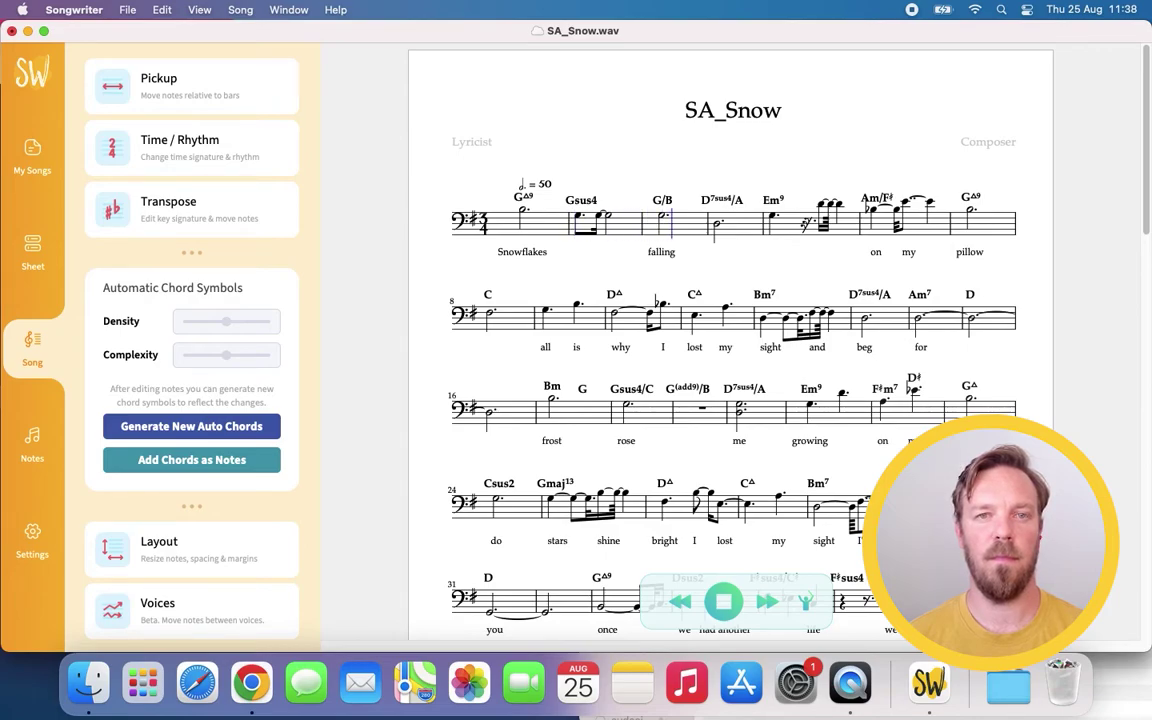
key("space")
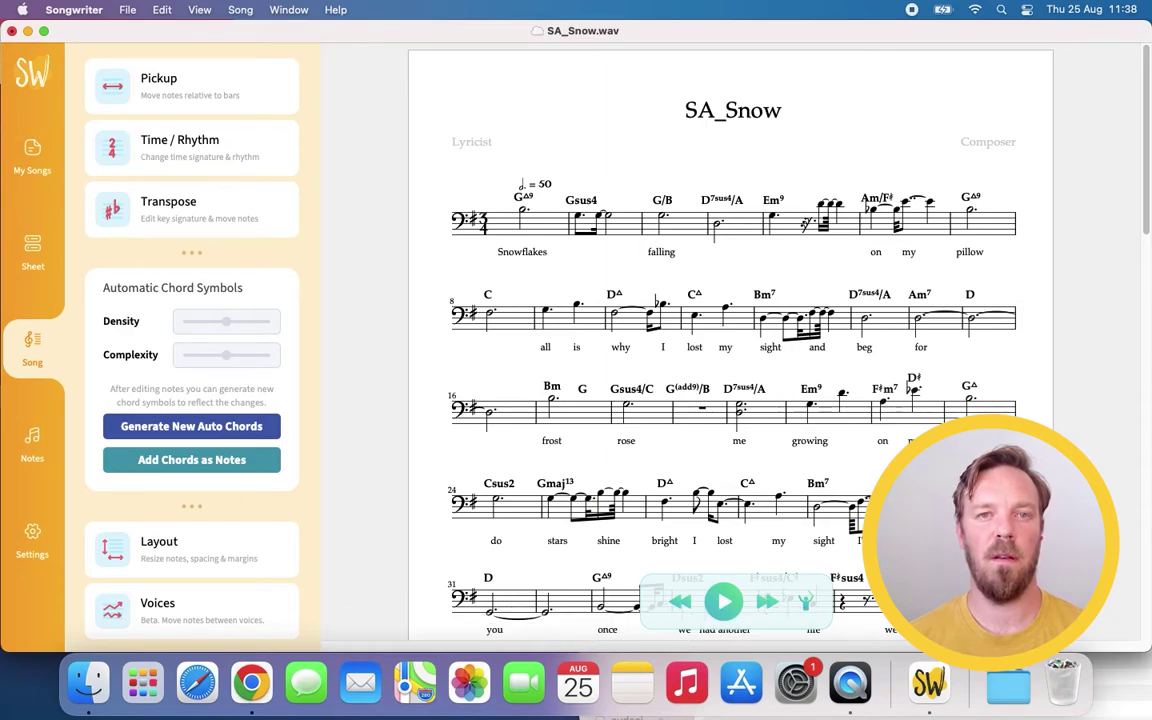
left_click(40, 152)
Reopen JK_RU_There.wav and shift its first barline later to re-time the pickup.
left_click(207, 299)
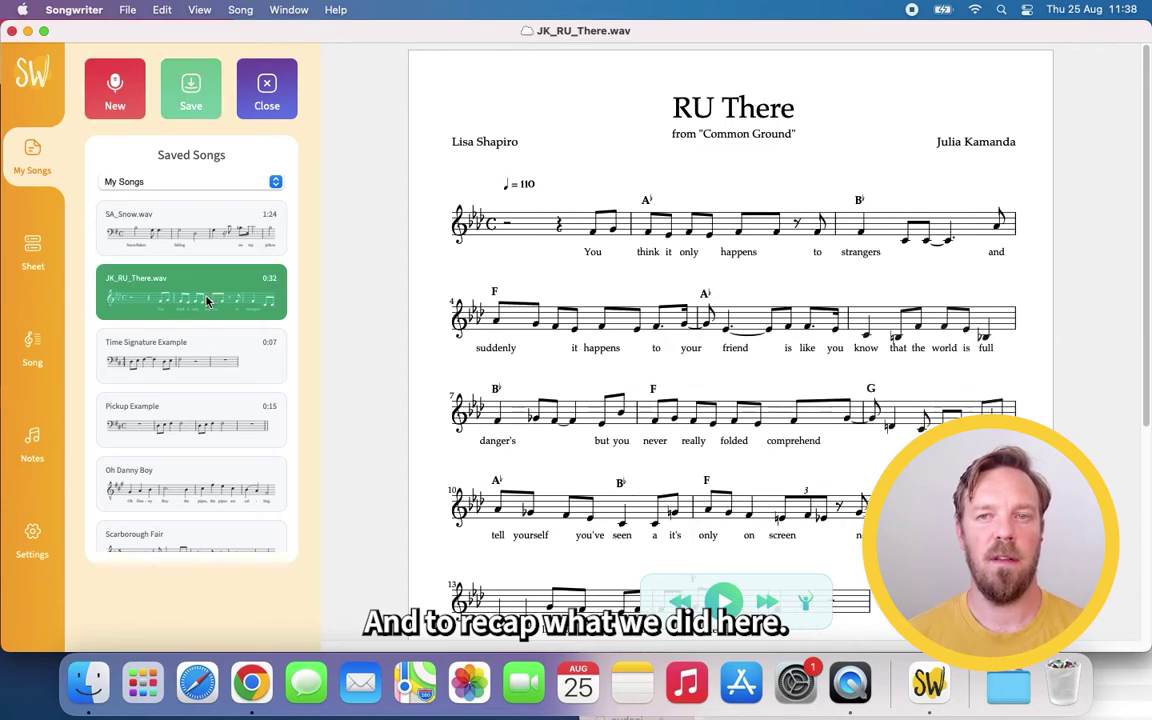
left_click(38, 340)
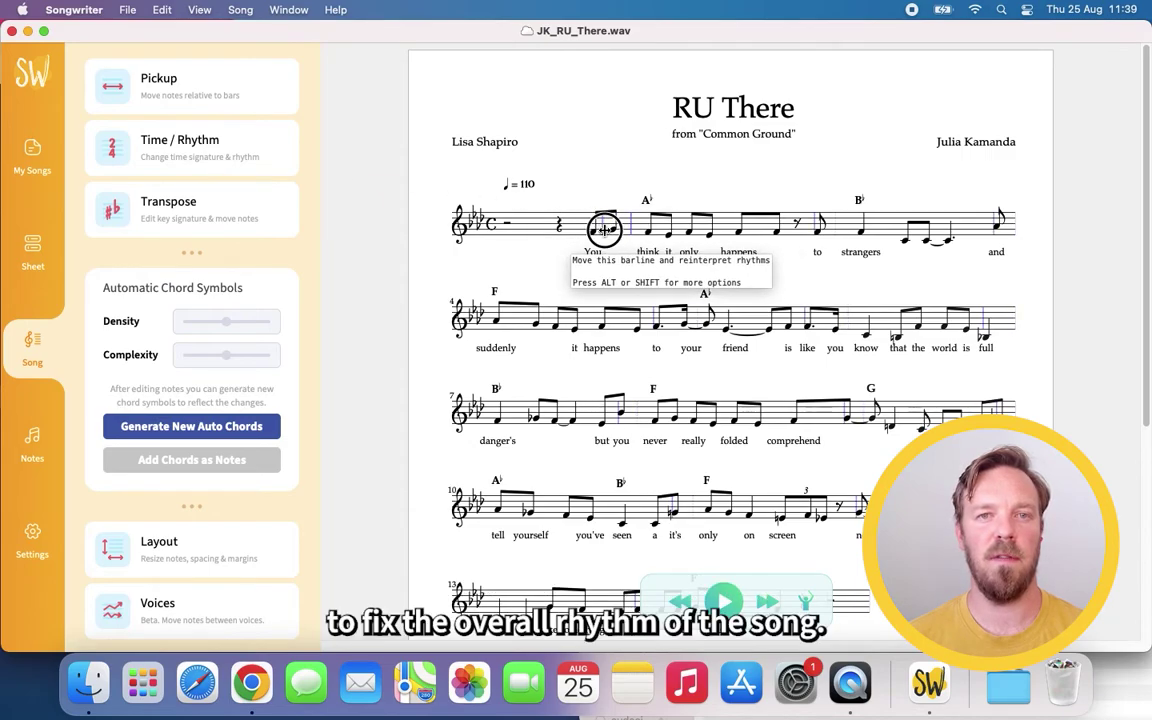
left_click_drag(605, 229, 628, 233)
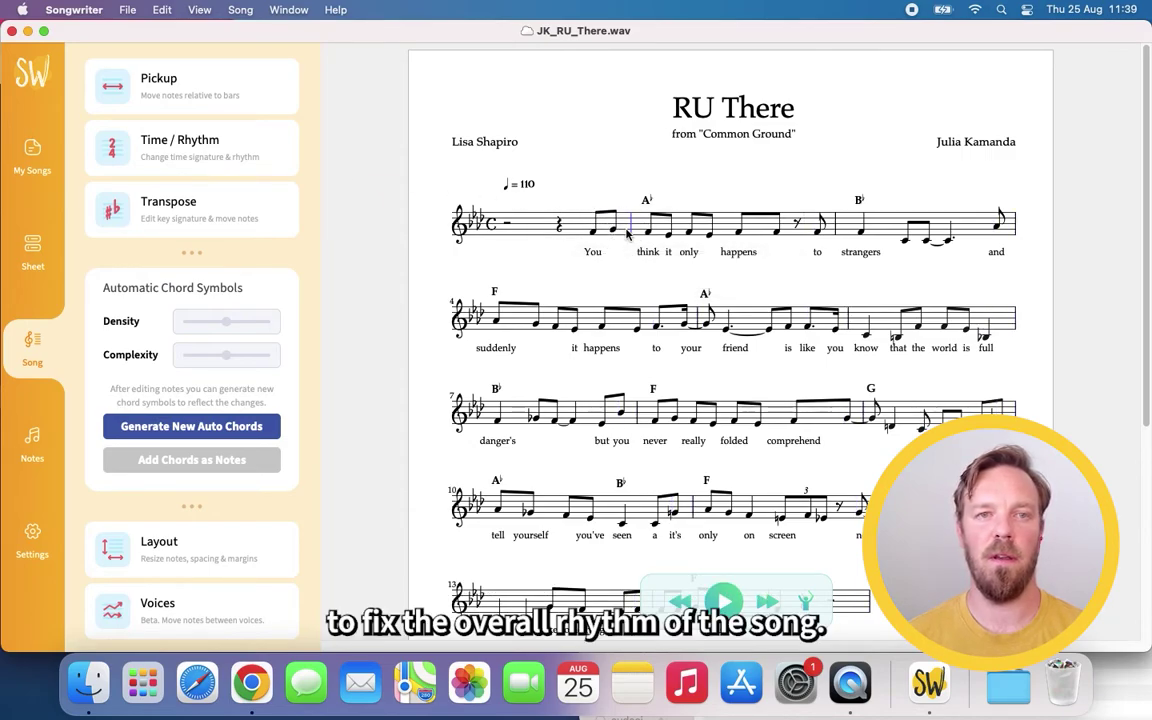
In note editing, move the pickup note under 'You' to an earlier beat.
left_click(32, 448)
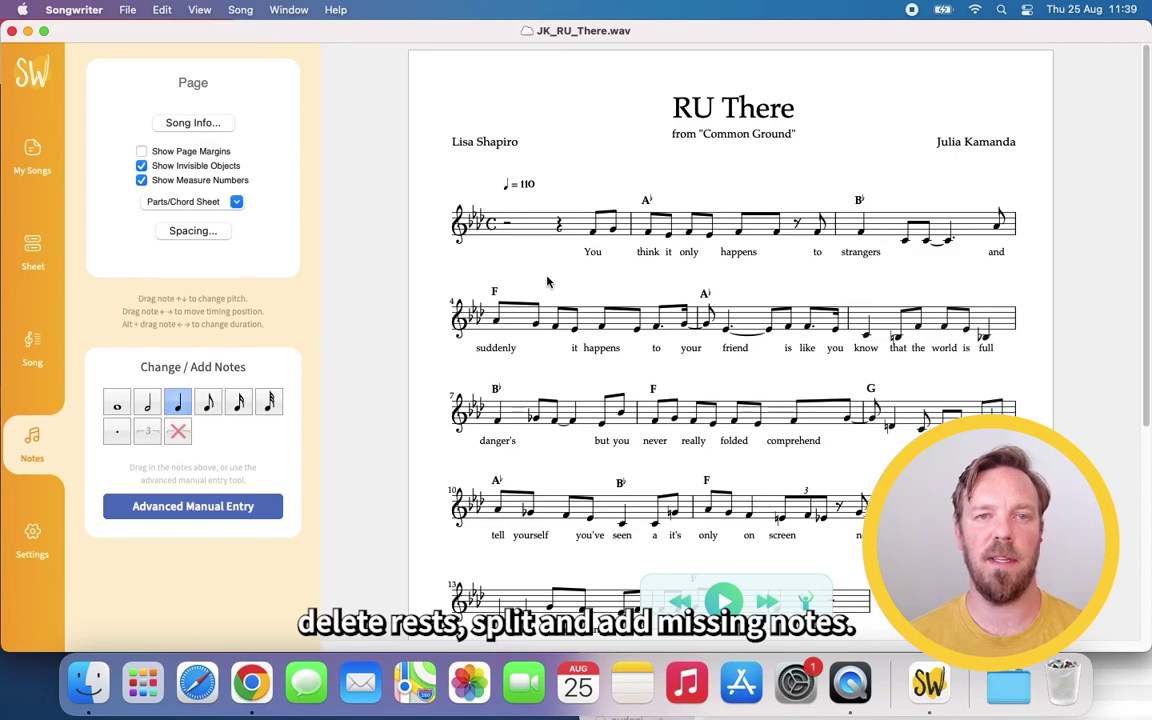
left_click(594, 231)
mouse_move(594, 231)
left_mouse_down()
mouse_move(584, 231)
mouse_move(599, 232)
left_mouse_up()
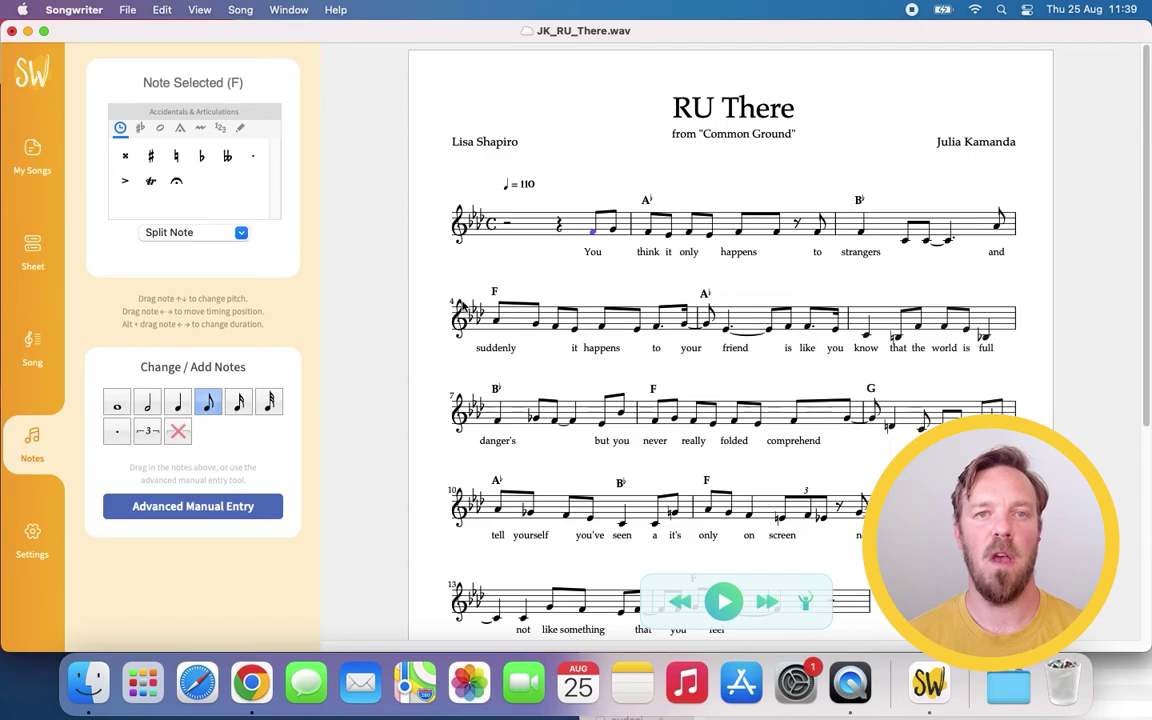
left_click(520, 285)
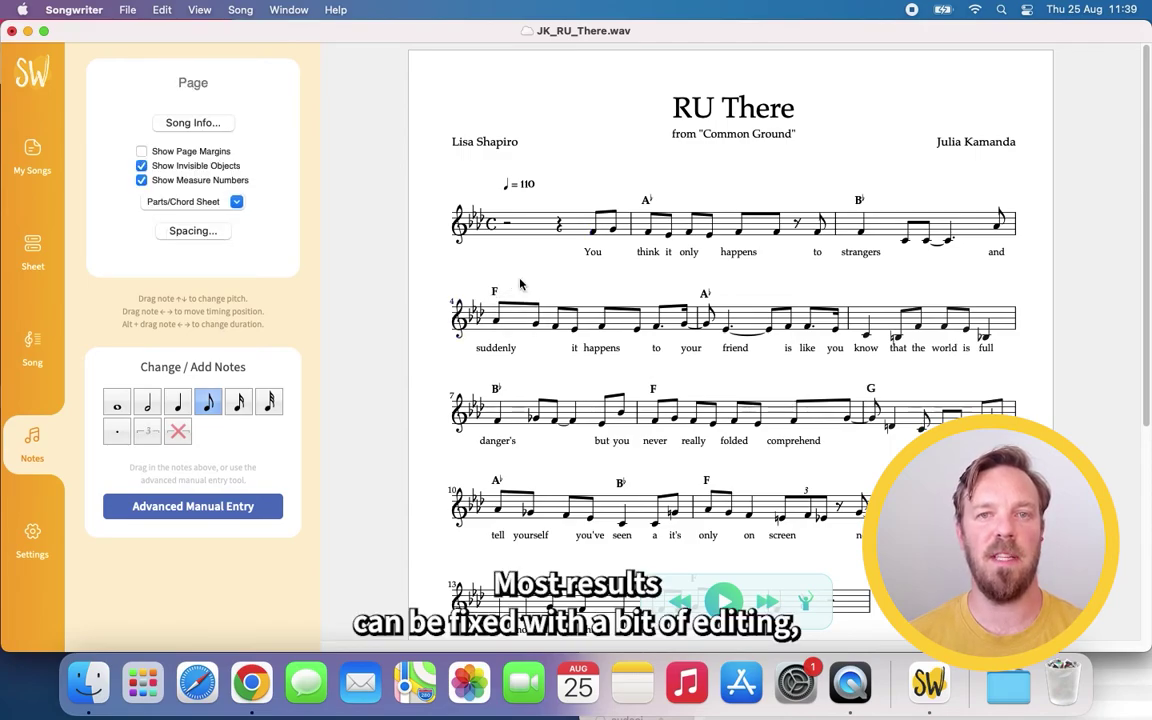